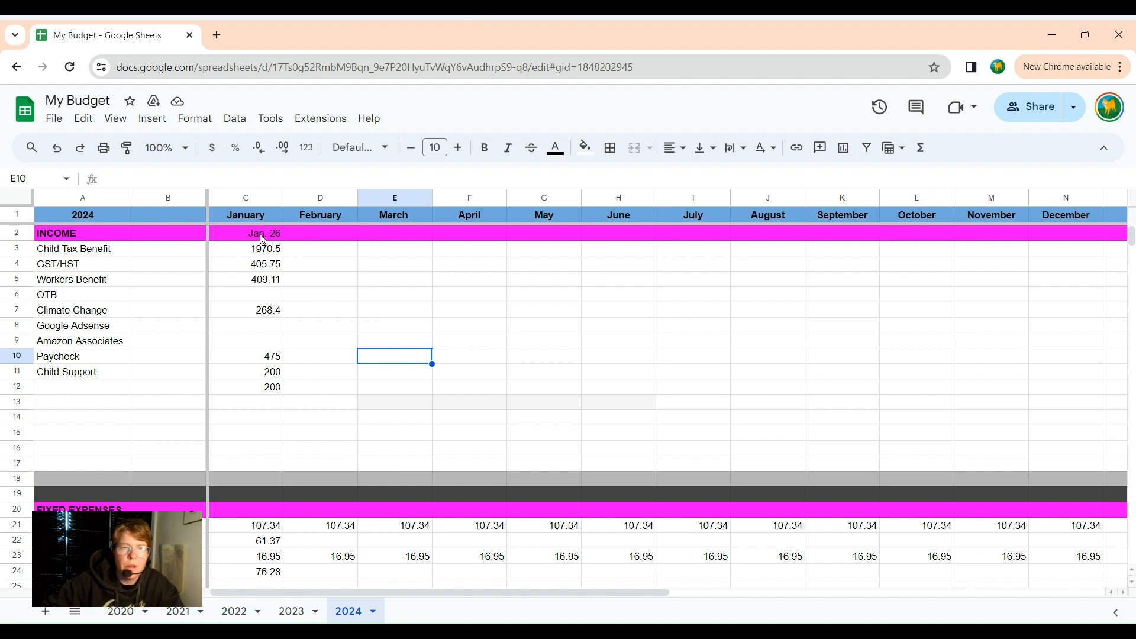
- Clear the date from January's cell C2 in the INCOME header row
{"action": "double_click", "coordinate": [281, 235]}
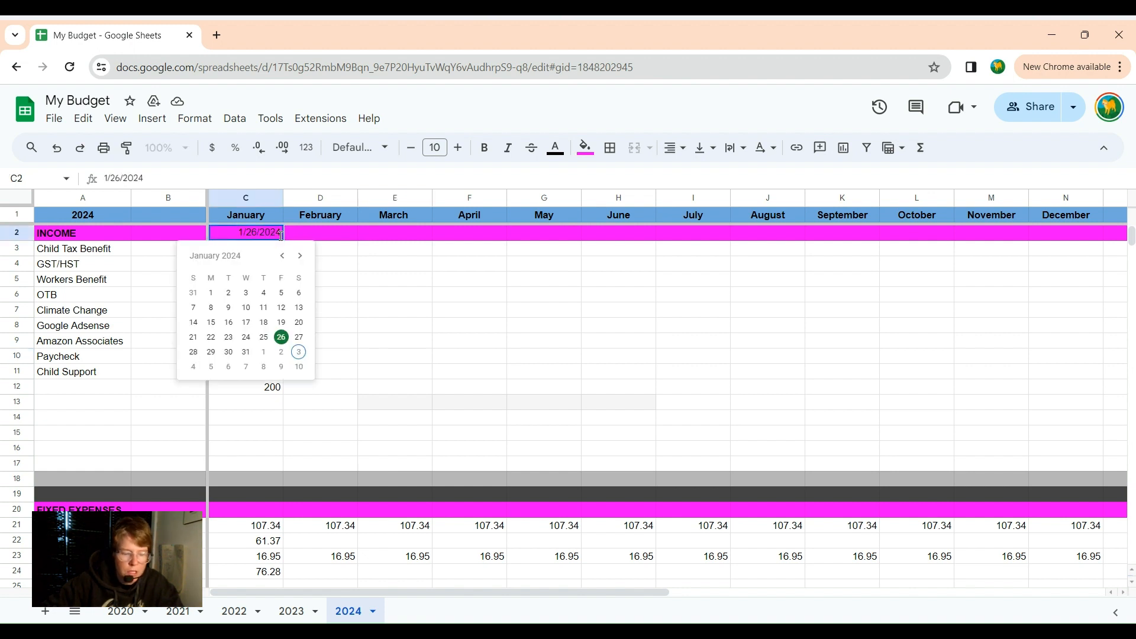
{"action": "left_click_drag", "start_coordinate": [236, 232], "coordinate": [293, 239]}
{"action": "key", "text": "BackSpace"}
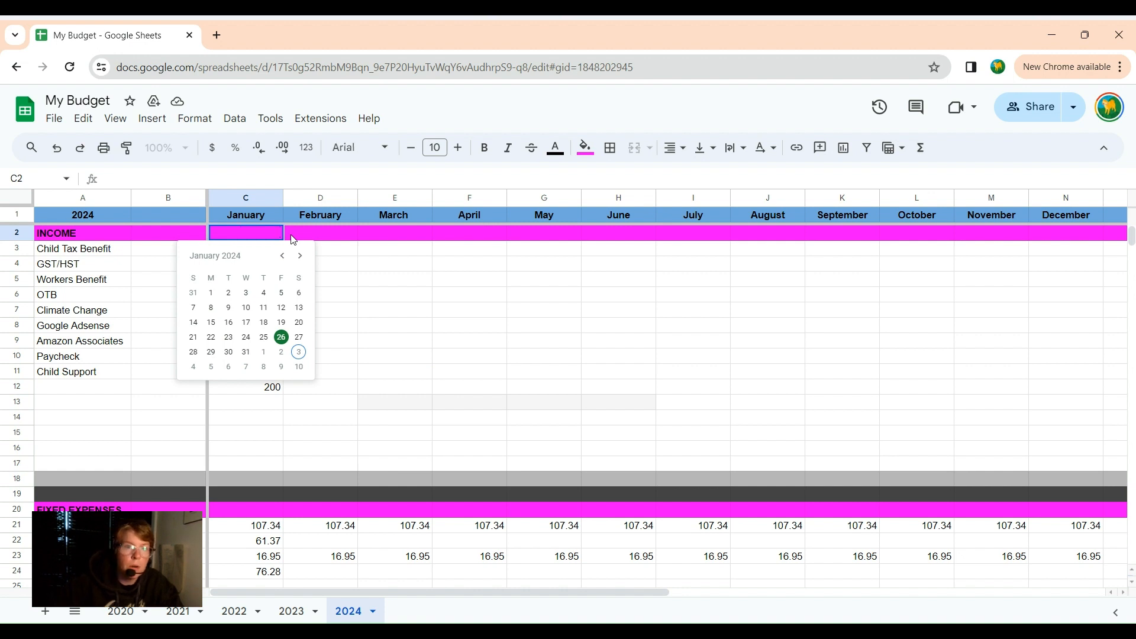
{"action": "left_click", "coordinate": [349, 299]}
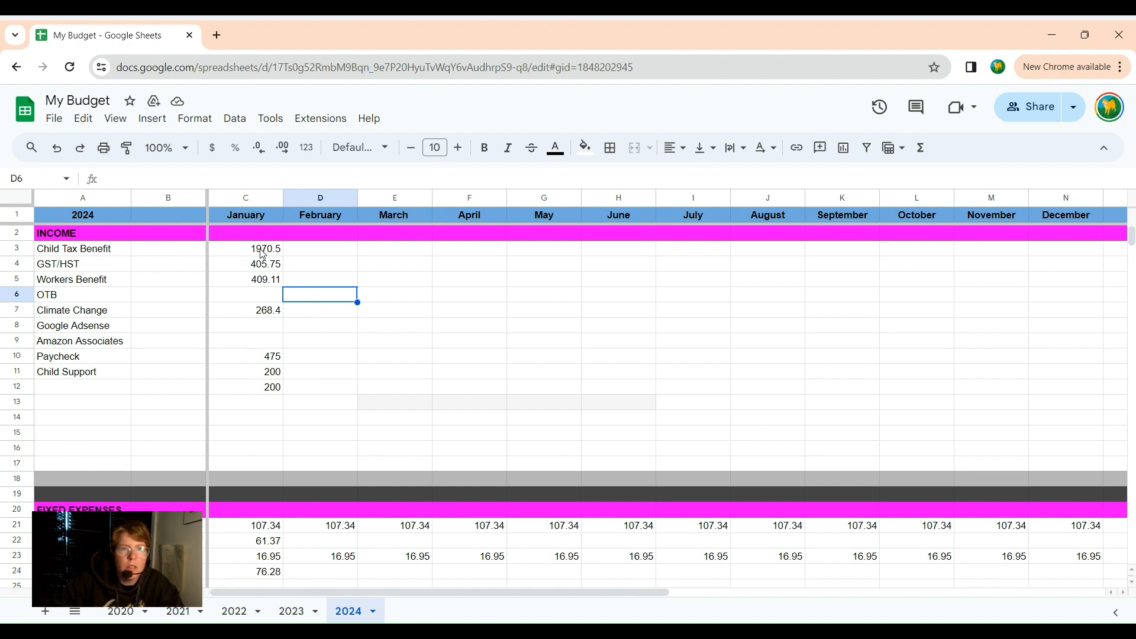
- Total January's income with a SUM of C3:C17 placed in the grey row beneath it
{"action": "left_click_drag", "start_coordinate": [246, 252], "coordinate": [246, 463]}
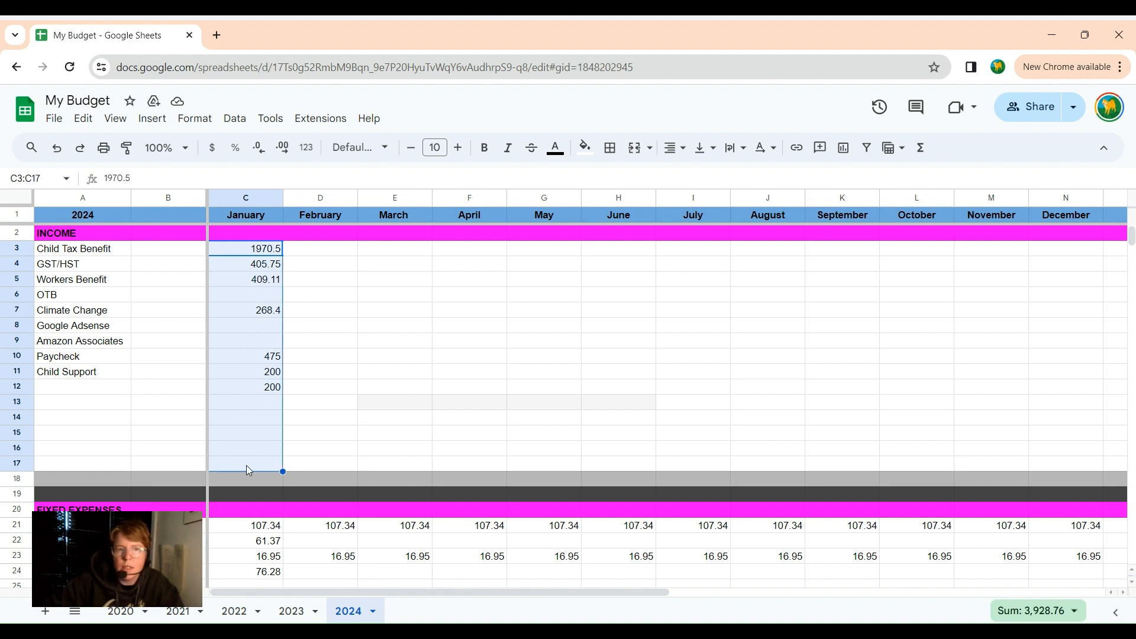
{"action": "left_click", "coordinate": [922, 154]}
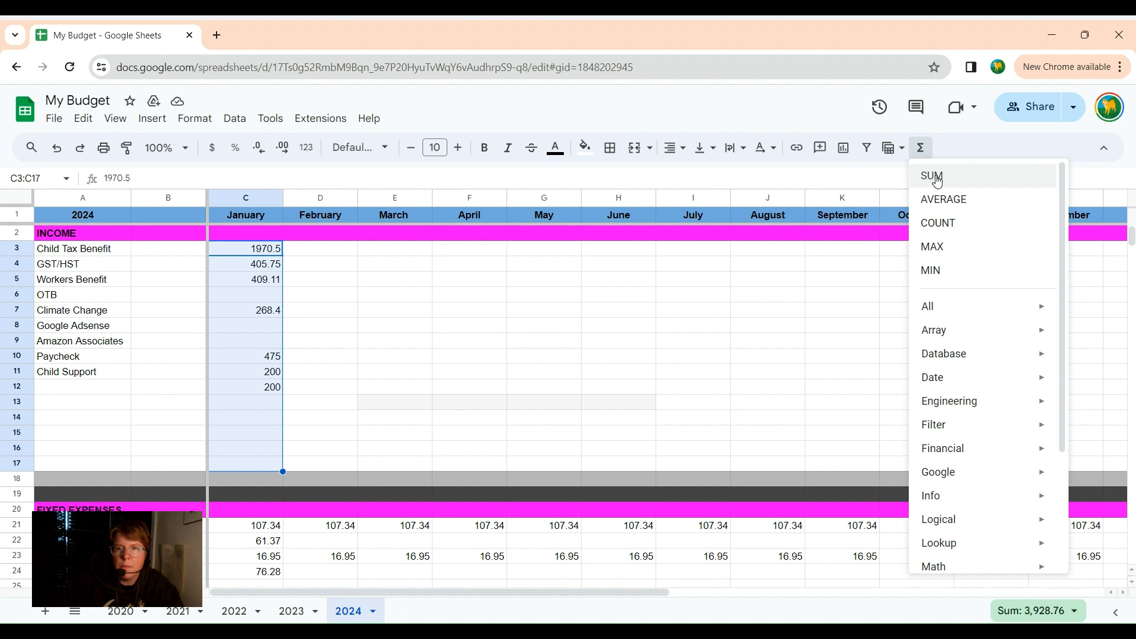
{"action": "left_click", "coordinate": [929, 175]}
{"action": "left_click", "coordinate": [459, 371]}
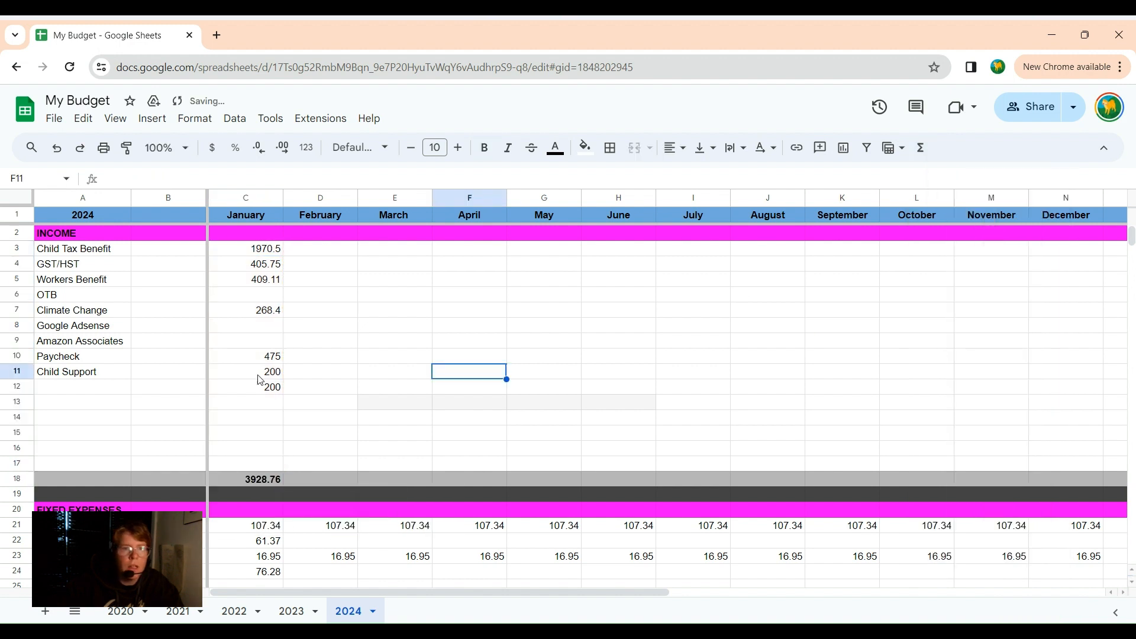
- Enter 91.51 in January's empty variable-expense cell C45, directly above Dollarama
{"action": "scroll", "coordinate": [333, 466], "scroll_direction": "down", "scroll_amount": 3}
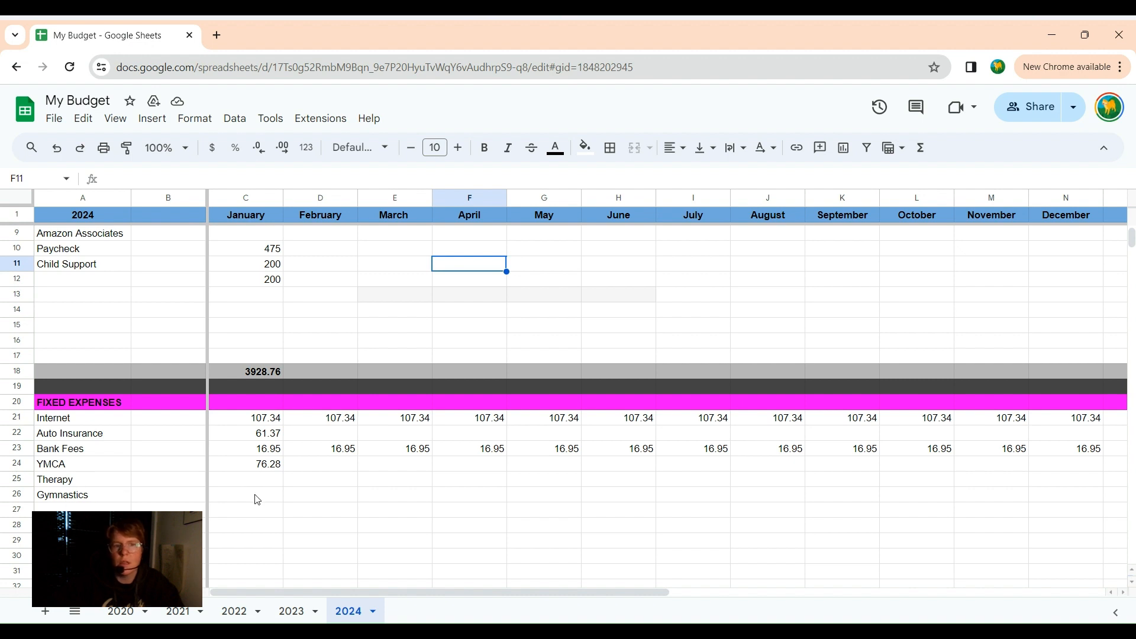
{"action": "scroll", "coordinate": [257, 500], "scroll_direction": "down", "scroll_amount": 1}
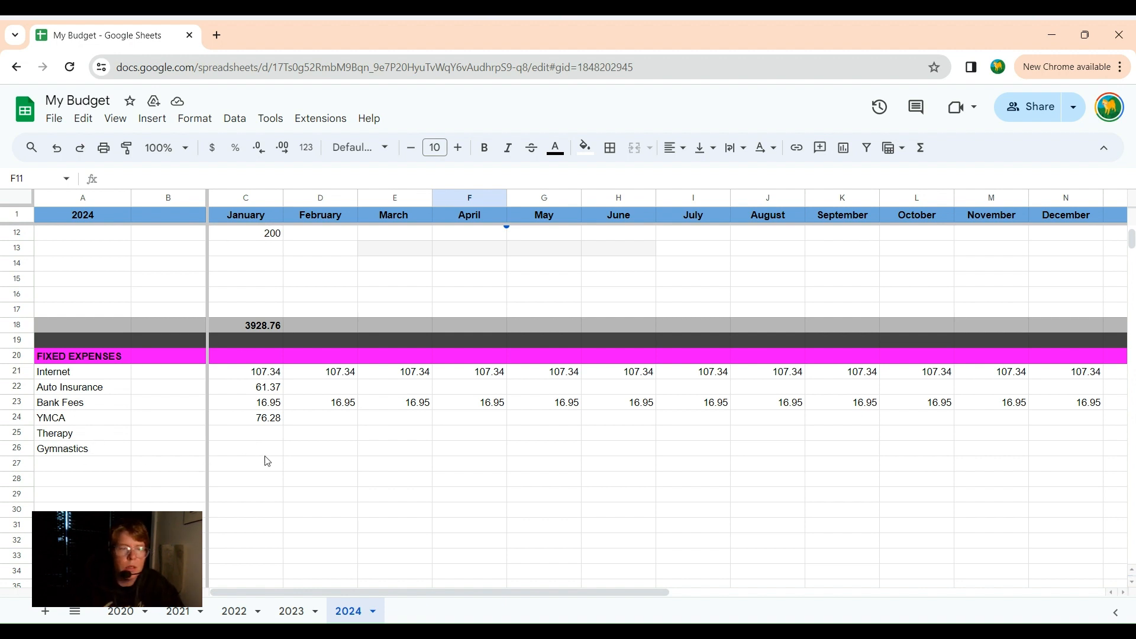
{"action": "scroll", "coordinate": [268, 455], "scroll_direction": "down", "scroll_amount": 5}
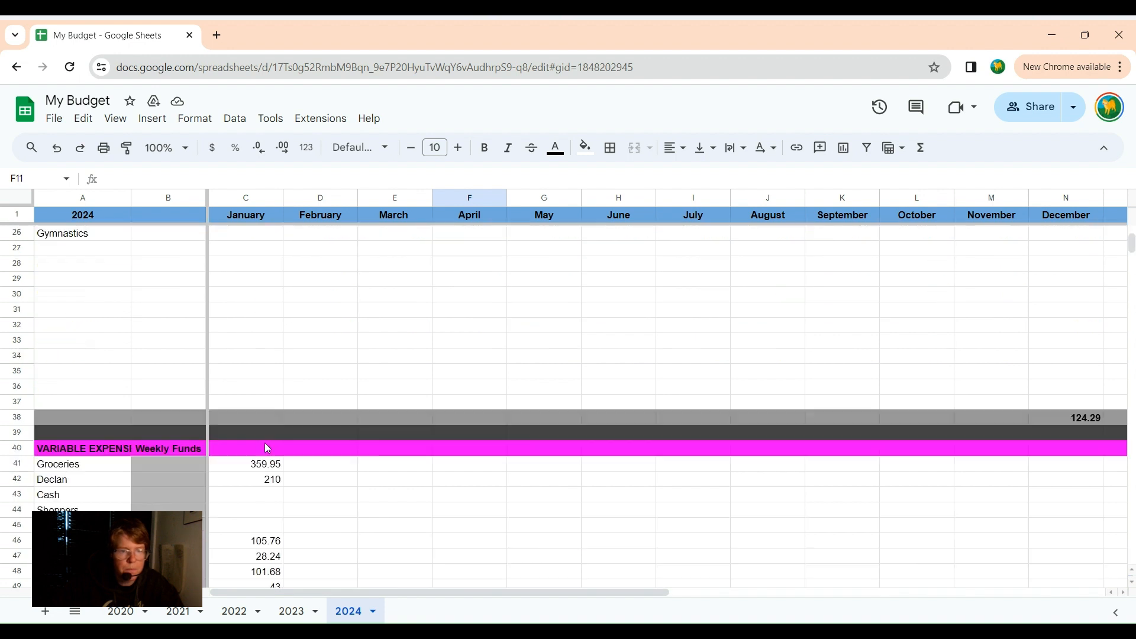
{"action": "scroll", "coordinate": [266, 448], "scroll_direction": "down", "scroll_amount": 3}
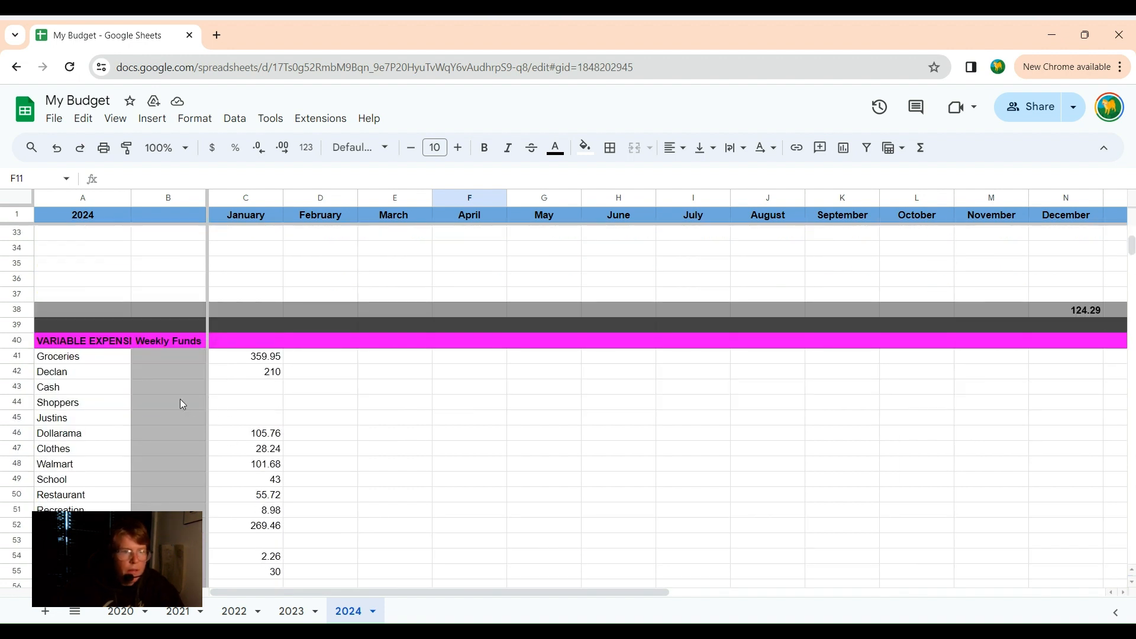
{"action": "left_click", "coordinate": [251, 419]}
{"action": "double_click", "coordinate": [252, 419]}
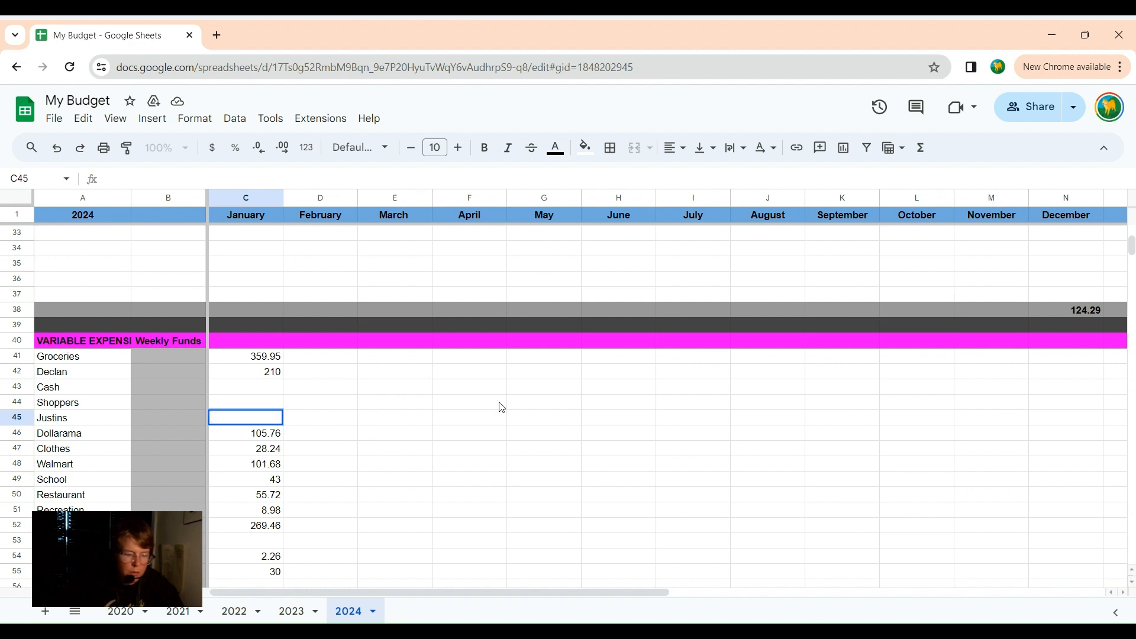
{"action": "type", "text": "91"}
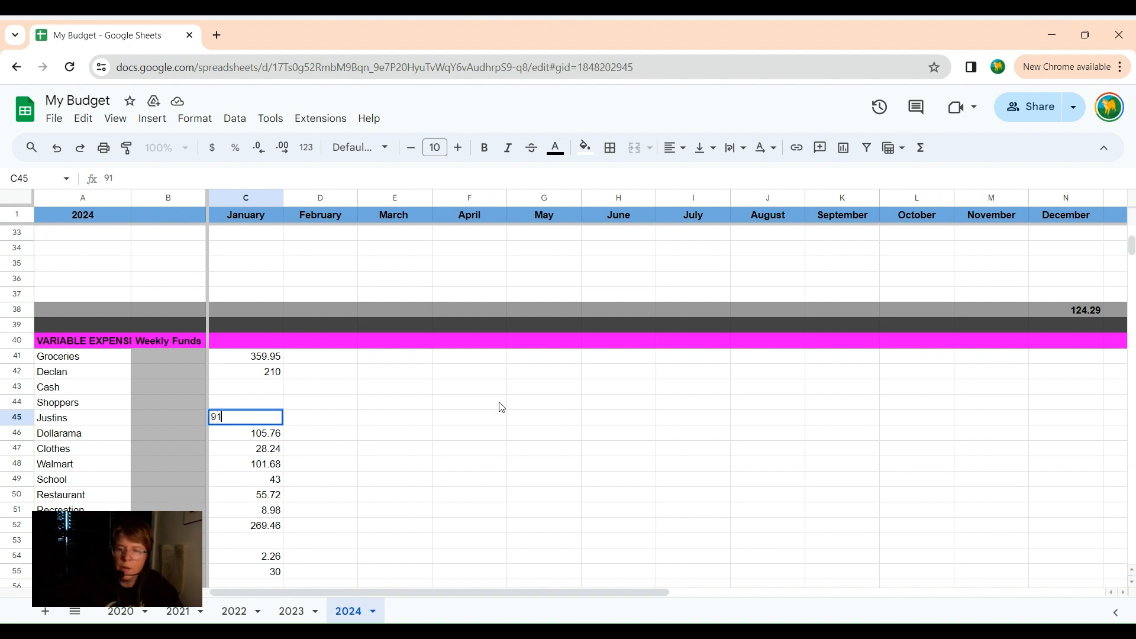
{"action": "type", "text": ".51"}
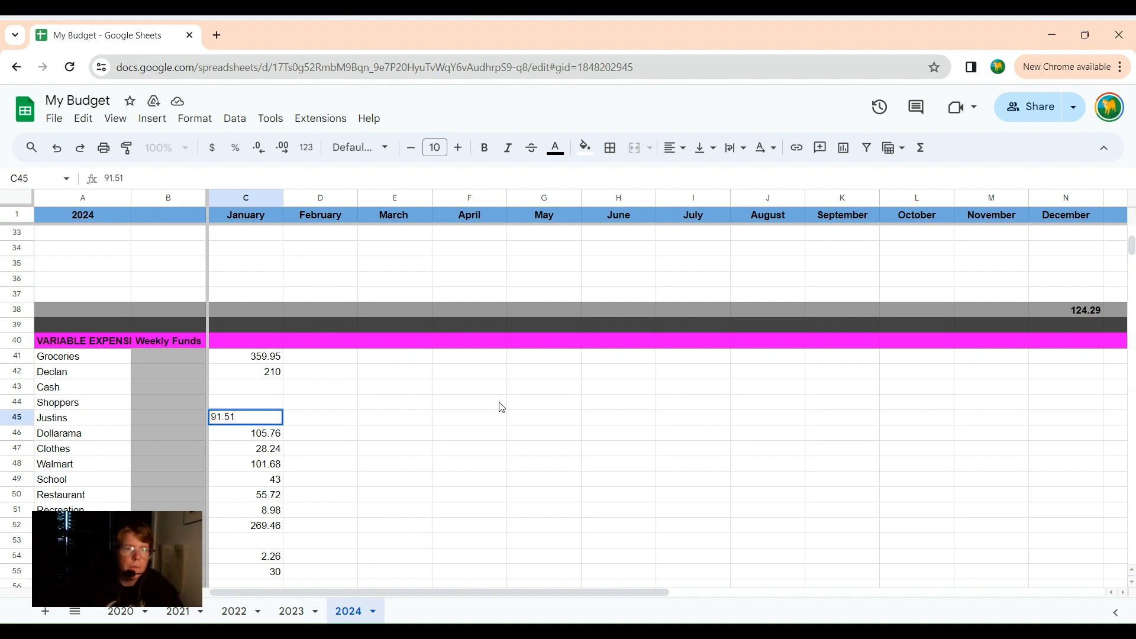
{"action": "left_click", "coordinate": [432, 438]}
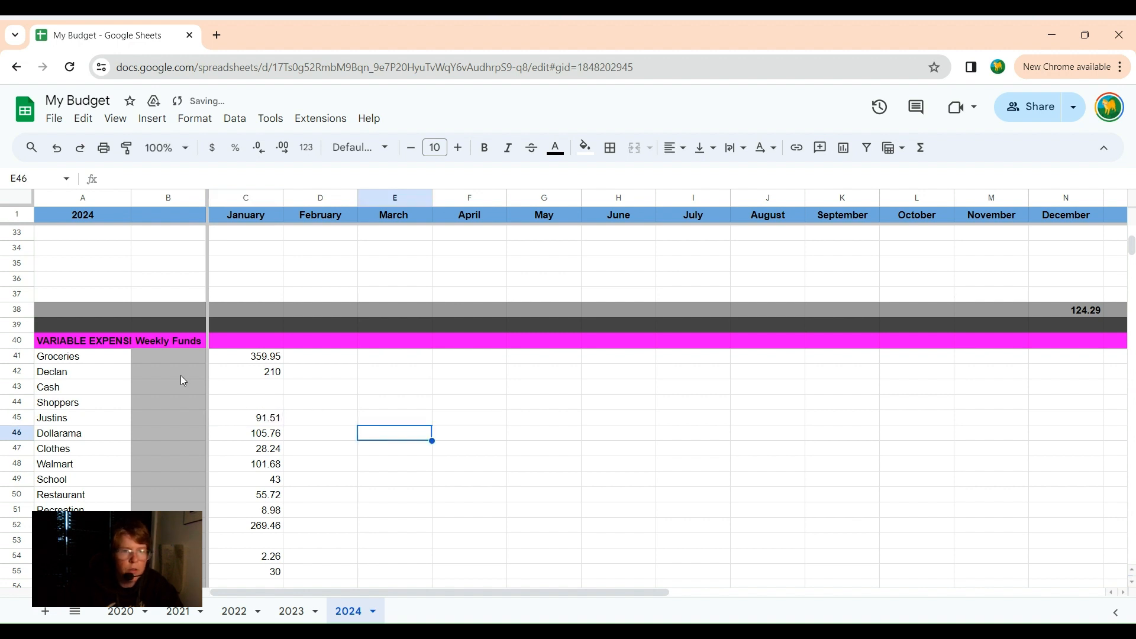
- Set January's Groceries amount in the variable expenses to 439.95
{"action": "left_click", "coordinate": [249, 356]}
{"action": "key", "text": "Return"}
{"action": "double_click", "coordinate": [249, 357]}
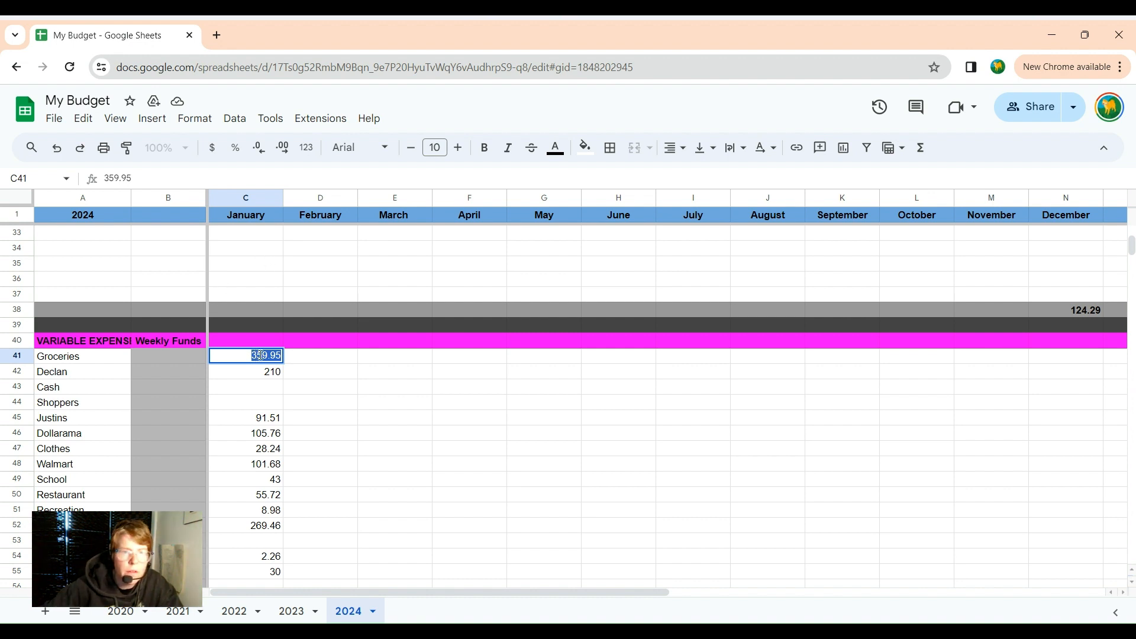
{"action": "left_click", "coordinate": [264, 355]}
{"action": "left_click_drag", "start_coordinate": [268, 355], "coordinate": [248, 355]}
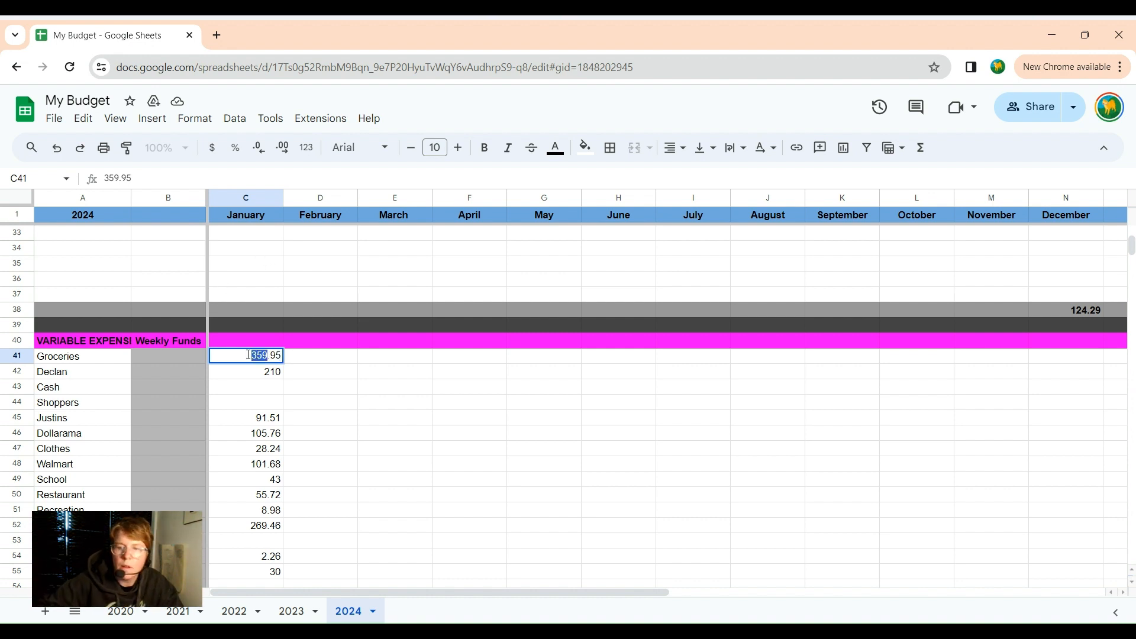
{"action": "type", "text": "439"}
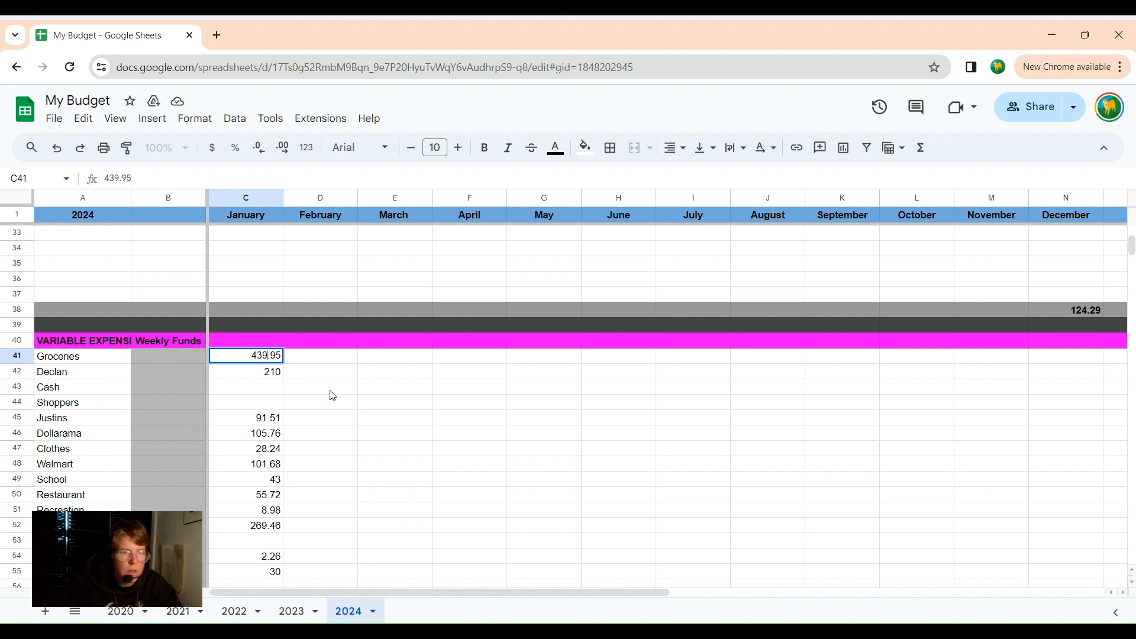
{"action": "key", "text": "Return"}
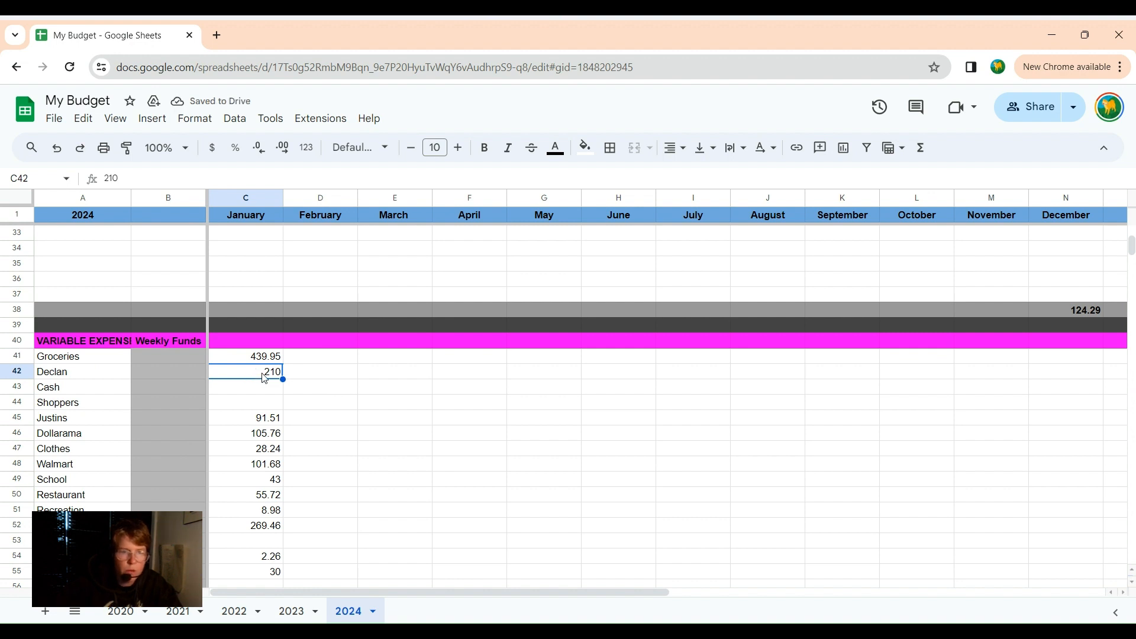
- Set January's amount in the variable-expense row directly below Groceries (C42) to 250
{"action": "double_click", "coordinate": [276, 372]}
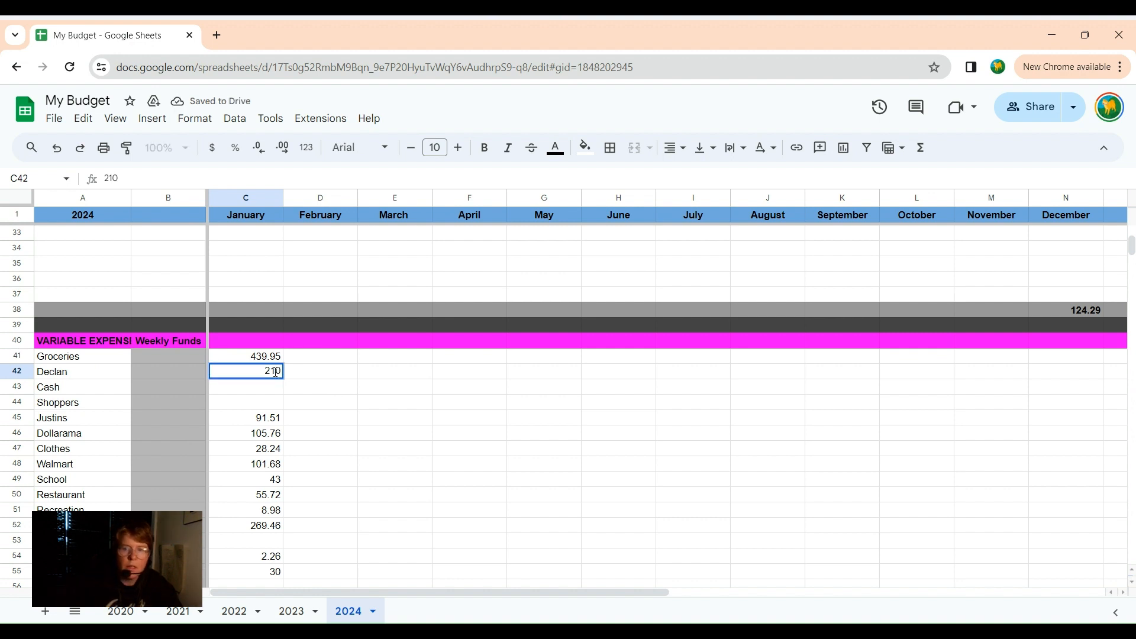
{"action": "key", "text": "BackSpace"}
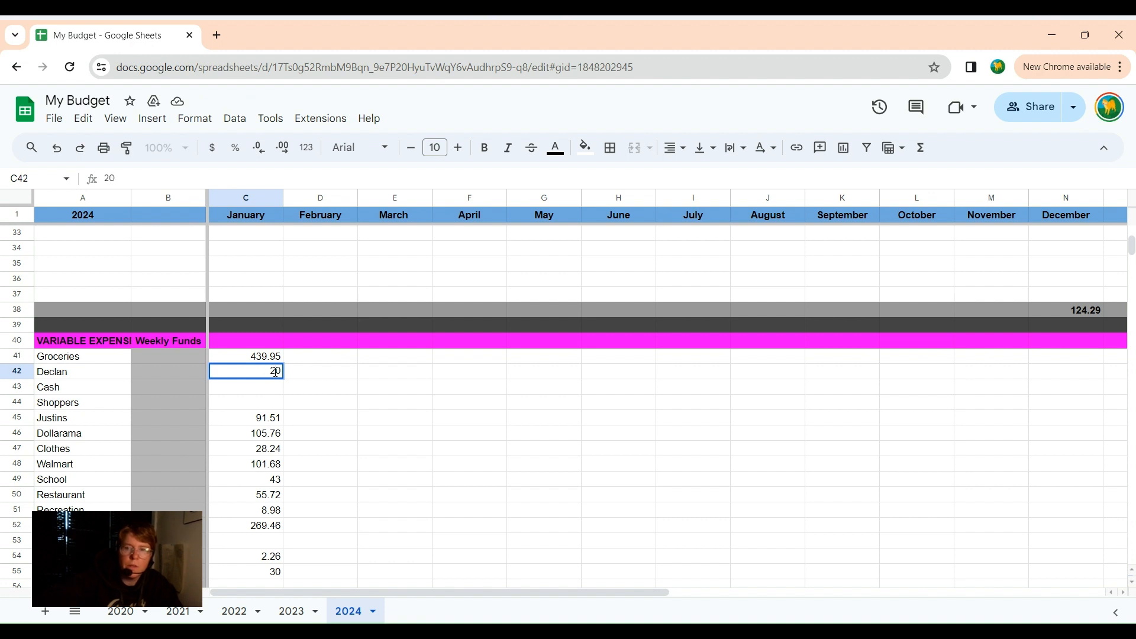
{"action": "type", "text": "5"}
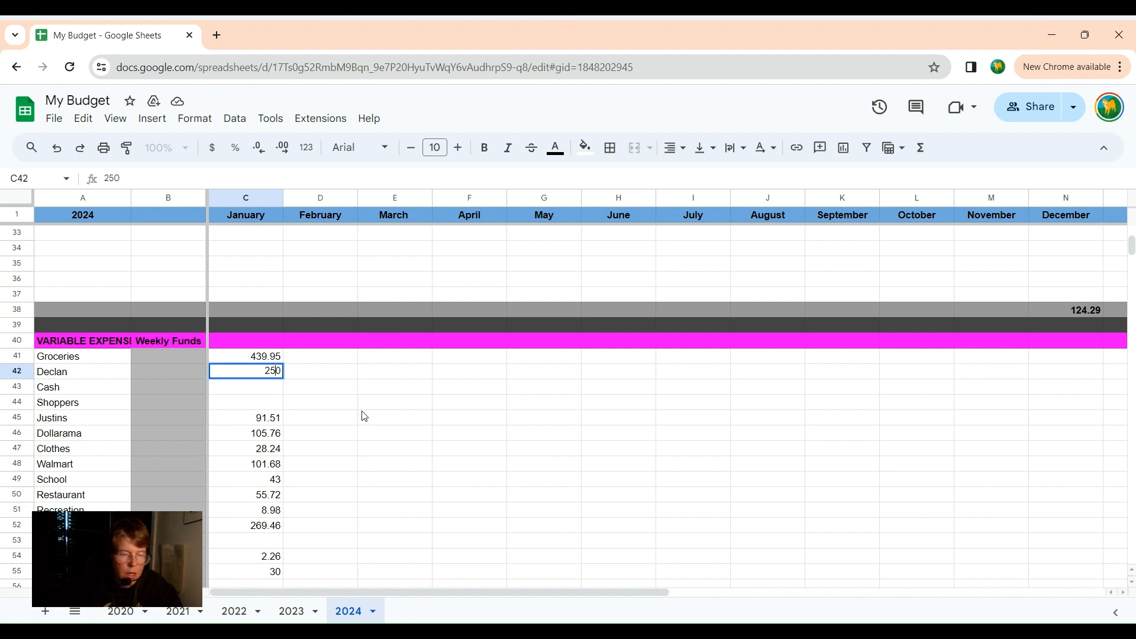
- Set January's MBNA CC payment in the debt repayment section to 1300
{"action": "scroll", "coordinate": [360, 428], "scroll_direction": "down", "scroll_amount": 3}
{"action": "scroll", "coordinate": [360, 429], "scroll_direction": "down", "scroll_amount": 4}
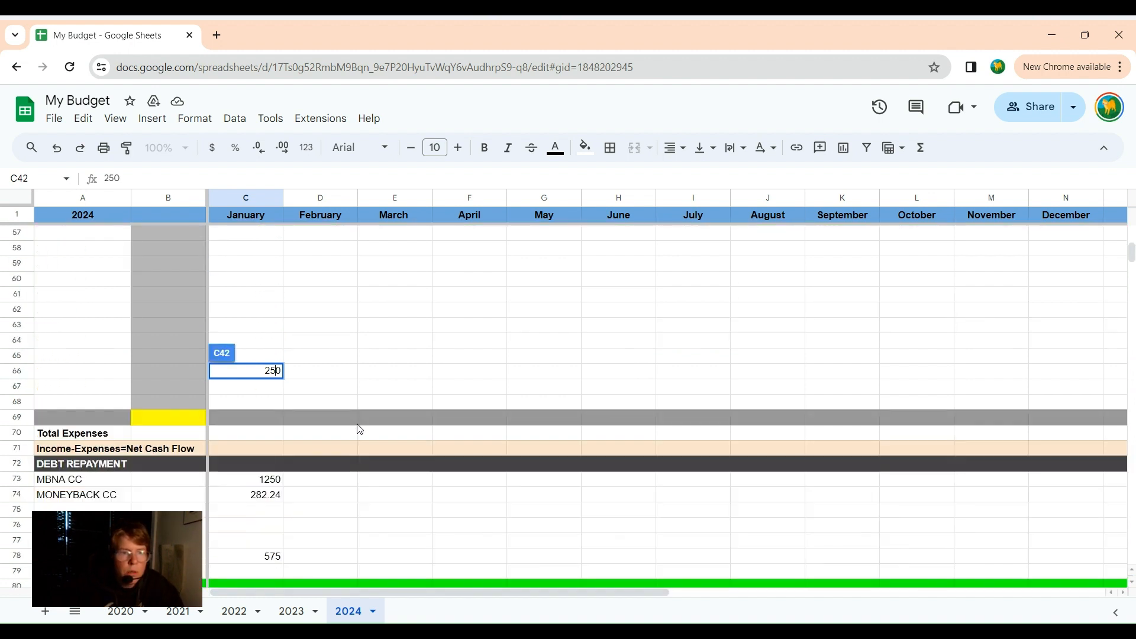
{"action": "double_click", "coordinate": [271, 480]}
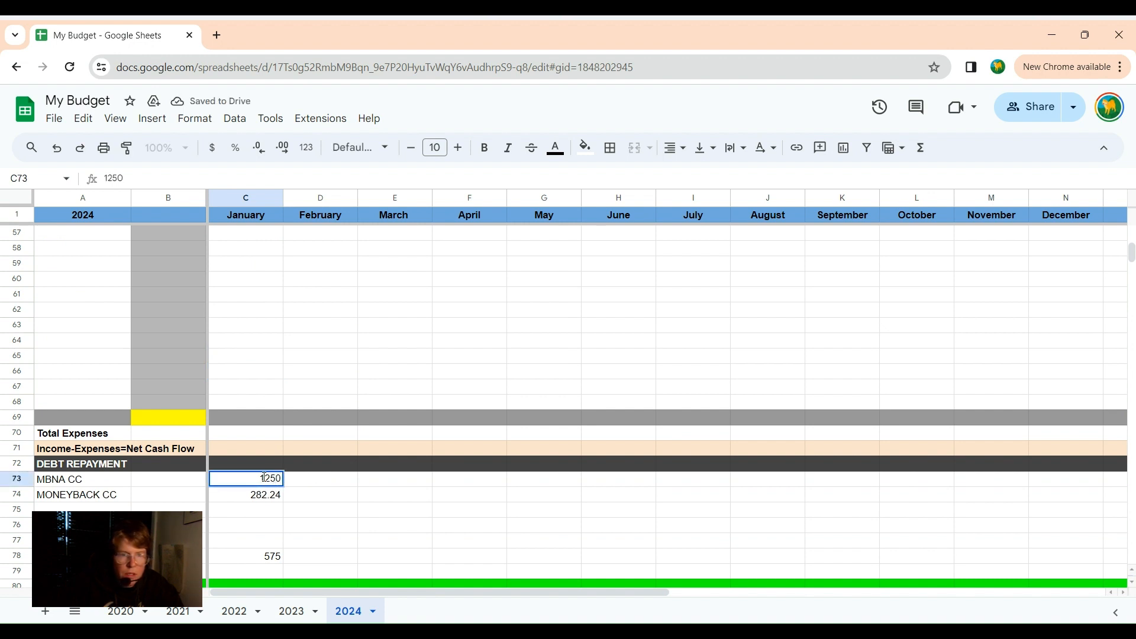
{"action": "left_click_drag", "start_coordinate": [265, 480], "coordinate": [281, 479]}
{"action": "type", "text": "300"}
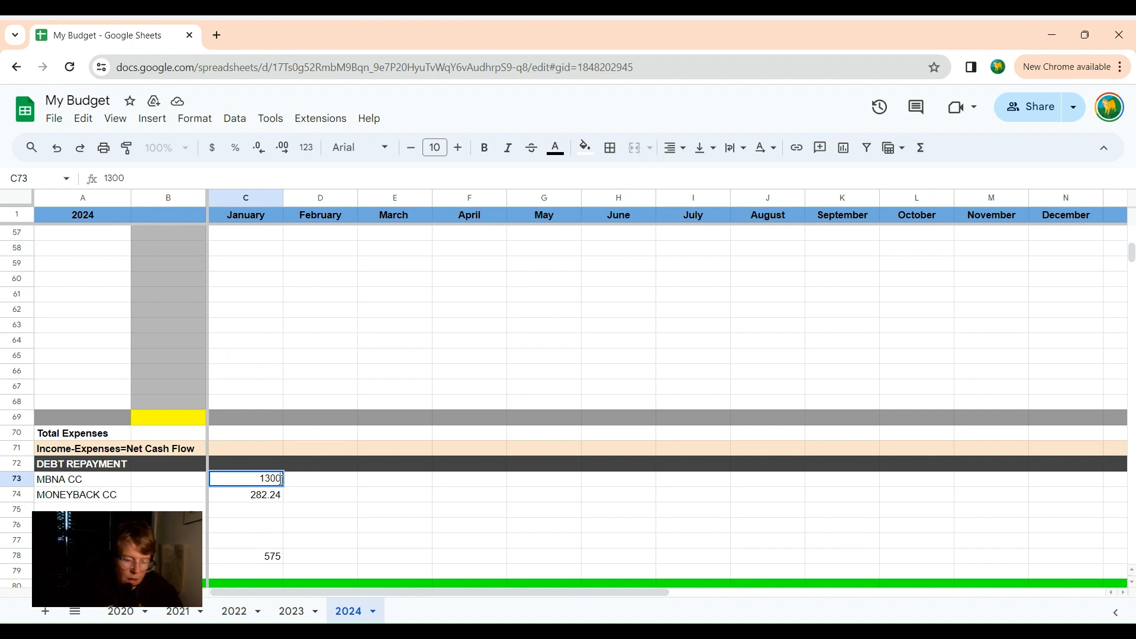
- Set January's Savings (total) amount in the investments section to 595
{"action": "left_click", "coordinate": [275, 558]}
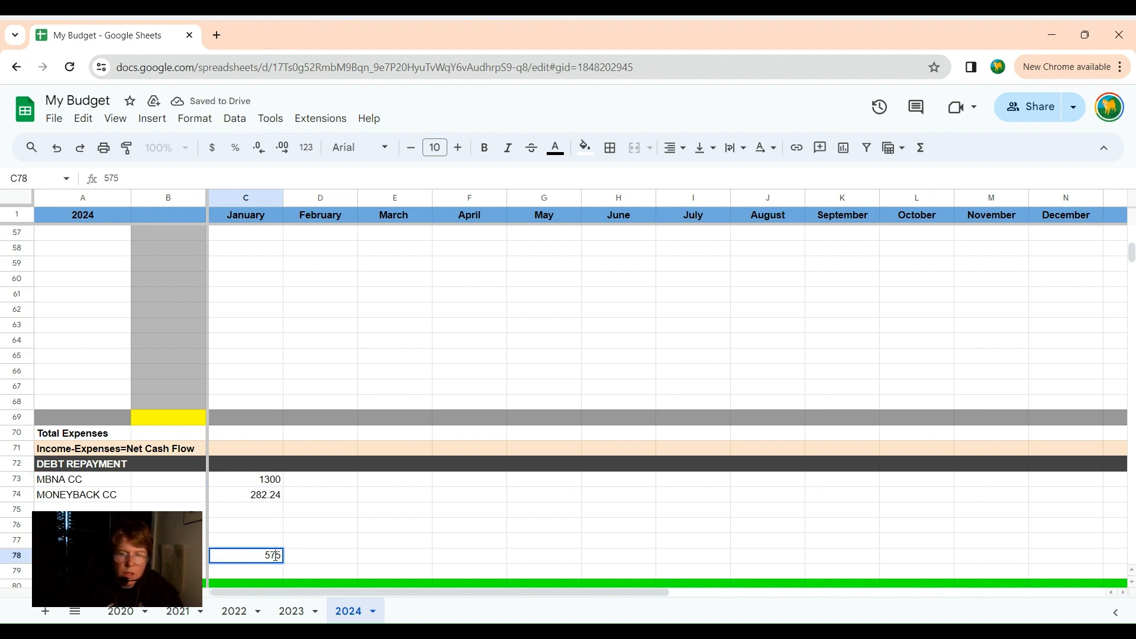
{"action": "key", "text": "BackSpace"}
{"action": "type", "text": "9"}
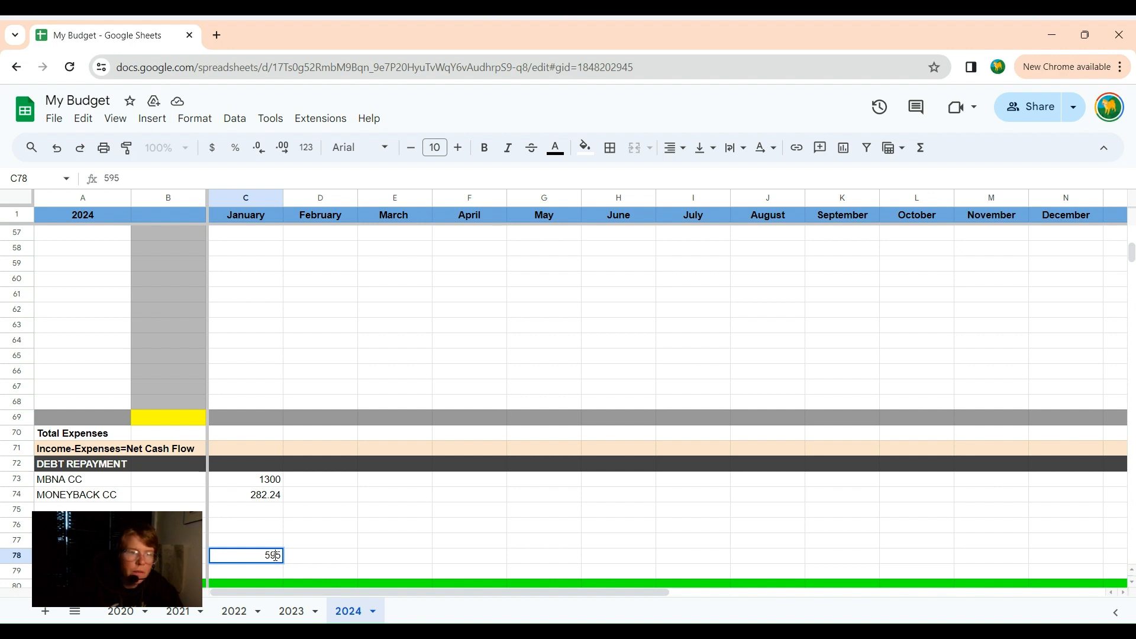
{"action": "left_click", "coordinate": [294, 556]}
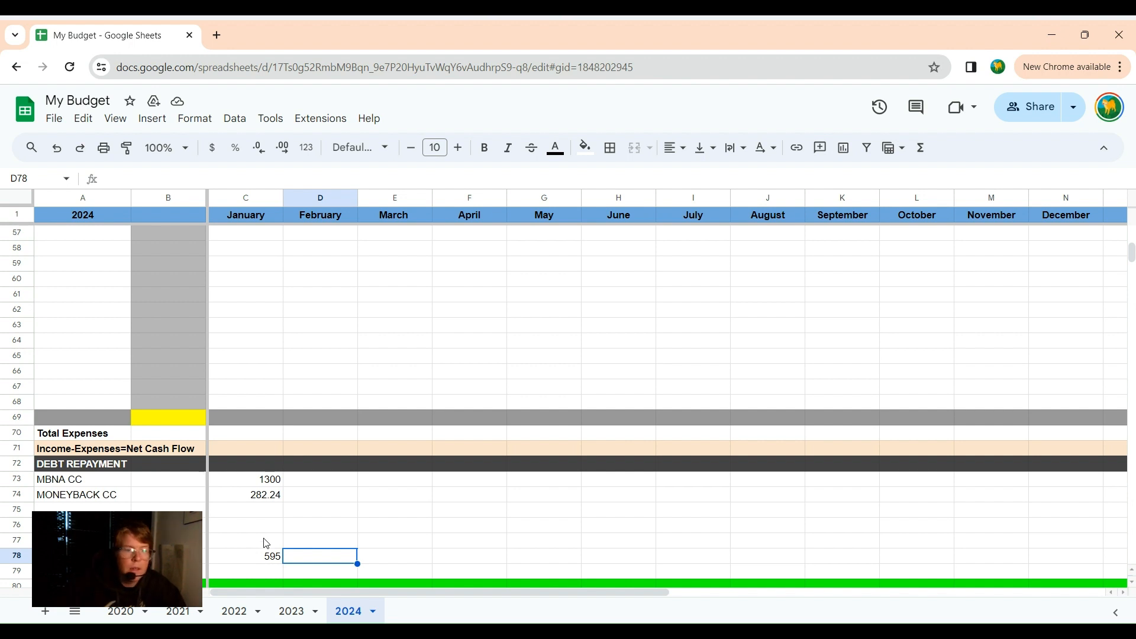
- Review the investments, net worth assets, liabilities and year-end goals sections of the 2024 sheet
{"action": "scroll", "coordinate": [272, 538], "scroll_direction": "down", "scroll_amount": 1}
{"action": "scroll", "coordinate": [145, 550], "scroll_direction": "down", "scroll_amount": 2}
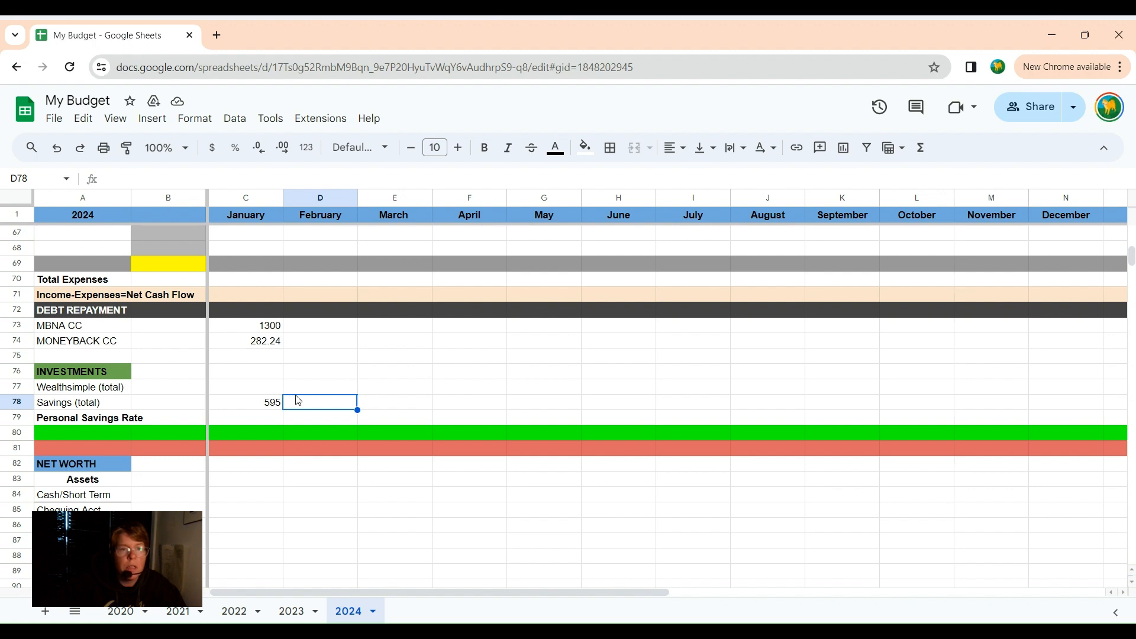
{"action": "scroll", "coordinate": [283, 371], "scroll_direction": "down", "scroll_amount": 4}
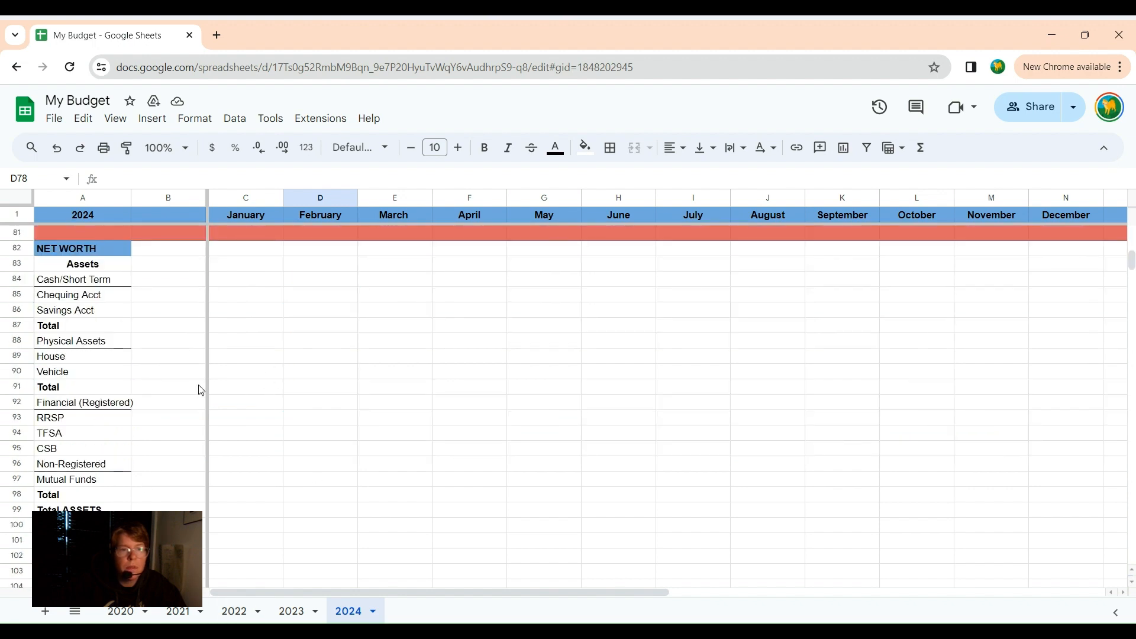
{"action": "scroll", "coordinate": [249, 403], "scroll_direction": "down", "scroll_amount": 4}
{"action": "scroll", "coordinate": [284, 528], "scroll_direction": "down", "scroll_amount": 1}
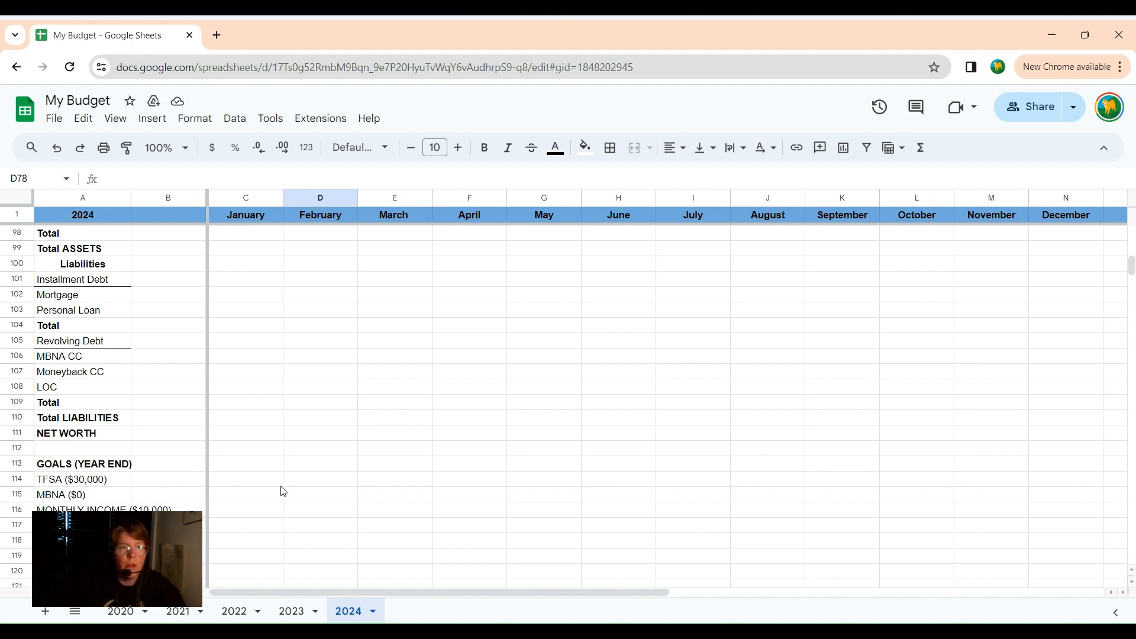
{"action": "scroll", "coordinate": [284, 491], "scroll_direction": "up", "scroll_amount": 2}
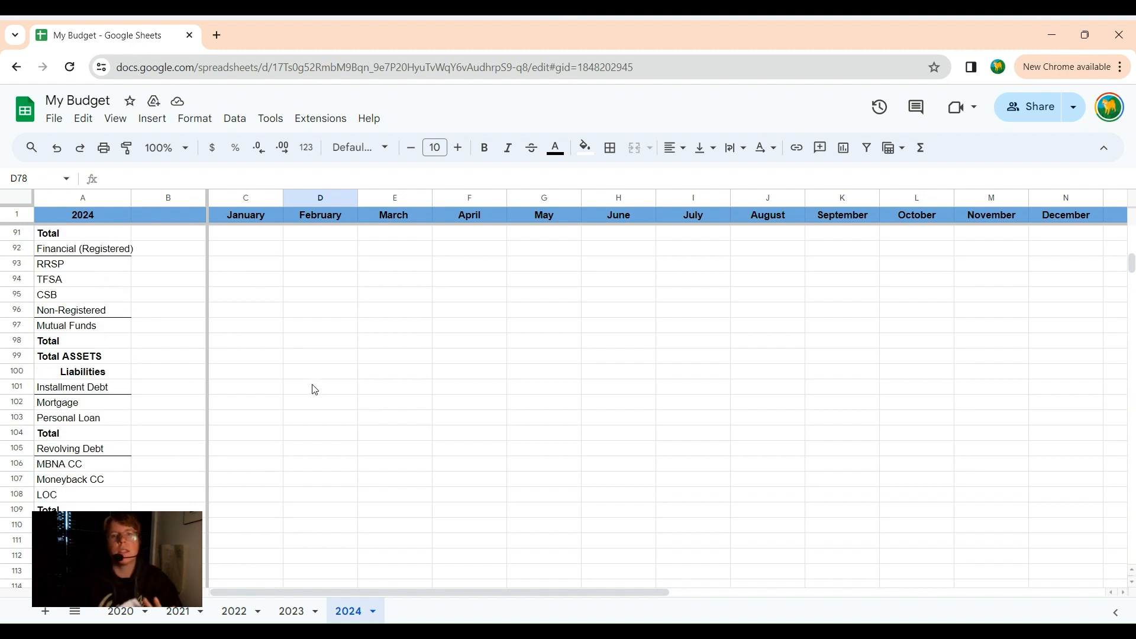
{"action": "scroll", "coordinate": [311, 379], "scroll_direction": "up", "scroll_amount": 4}
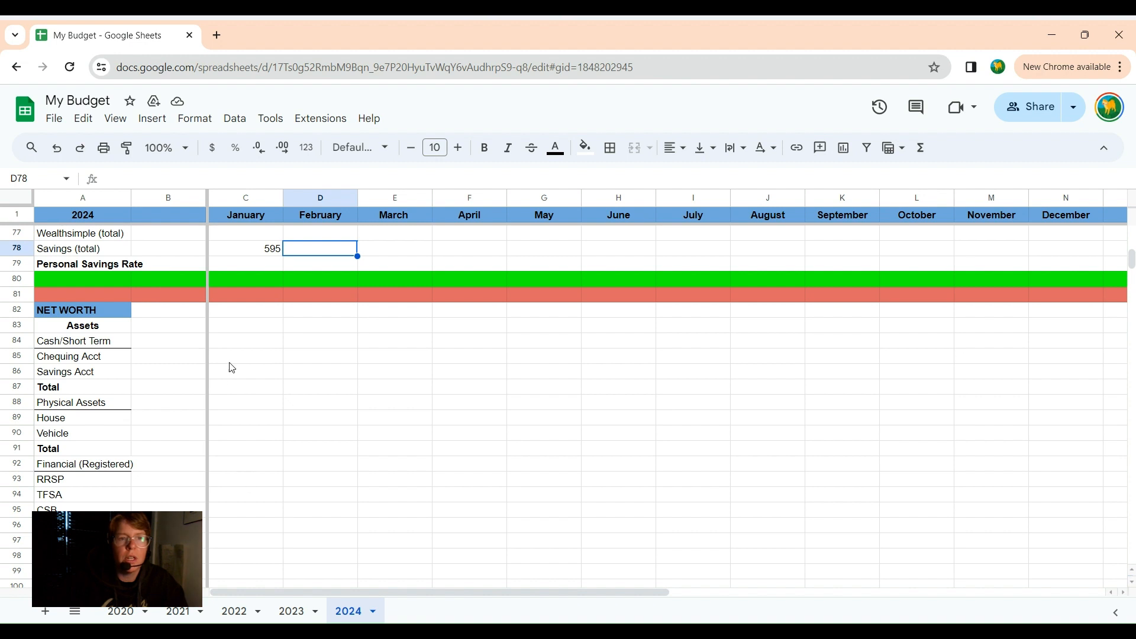
{"action": "scroll", "coordinate": [248, 402], "scroll_direction": "down", "scroll_amount": 3}
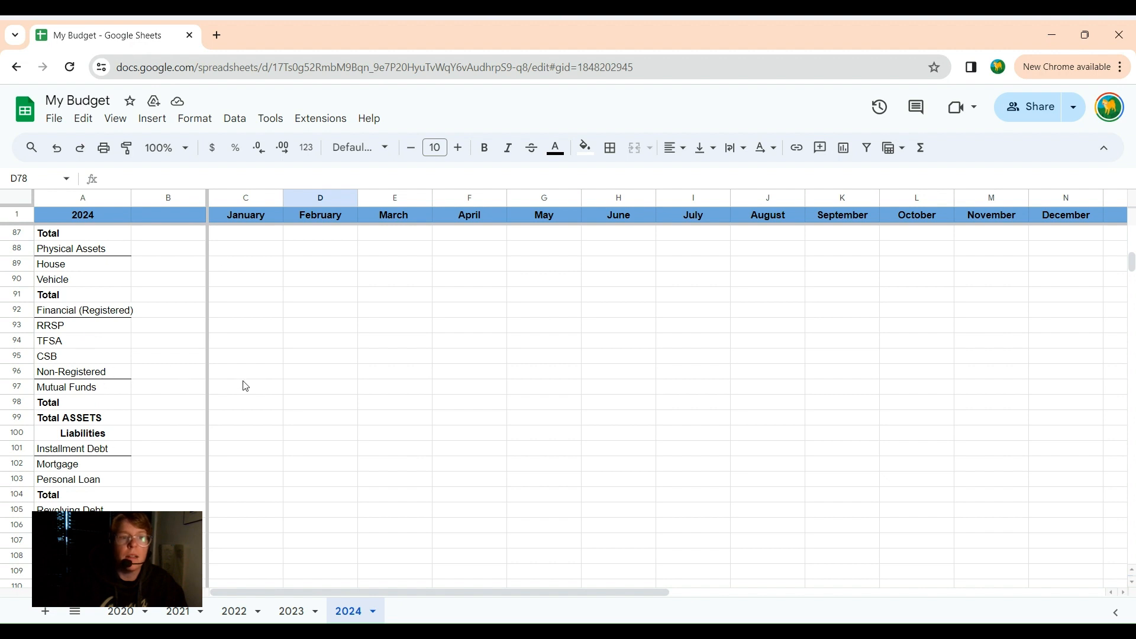
{"action": "scroll", "coordinate": [248, 384], "scroll_direction": "up", "scroll_amount": 1}
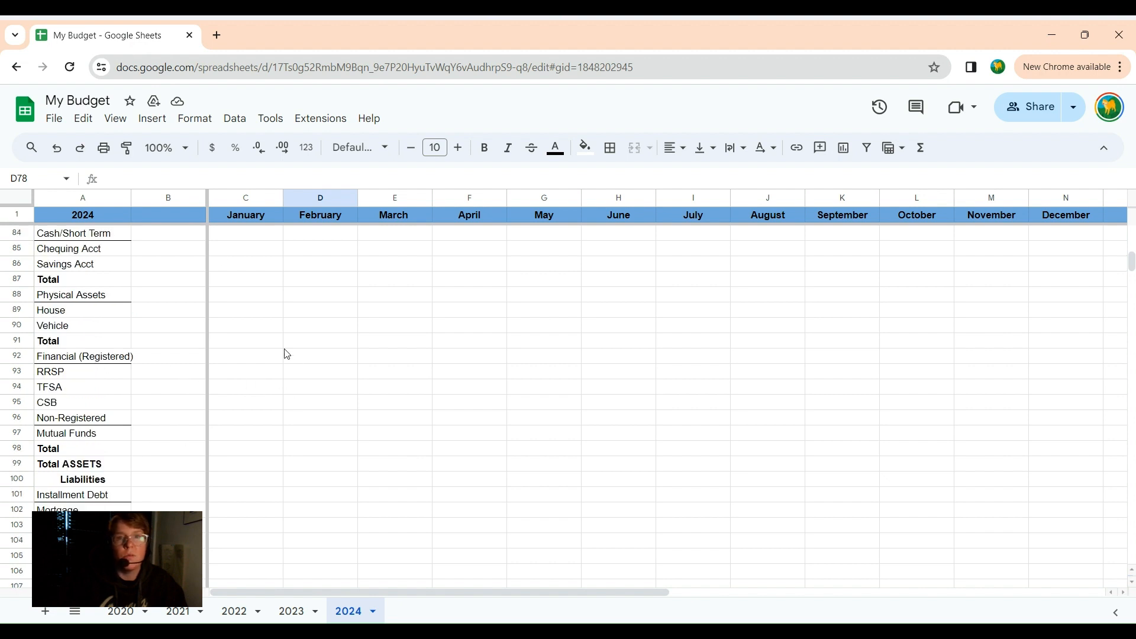
{"action": "scroll", "coordinate": [279, 354], "scroll_direction": "up", "scroll_amount": 4}
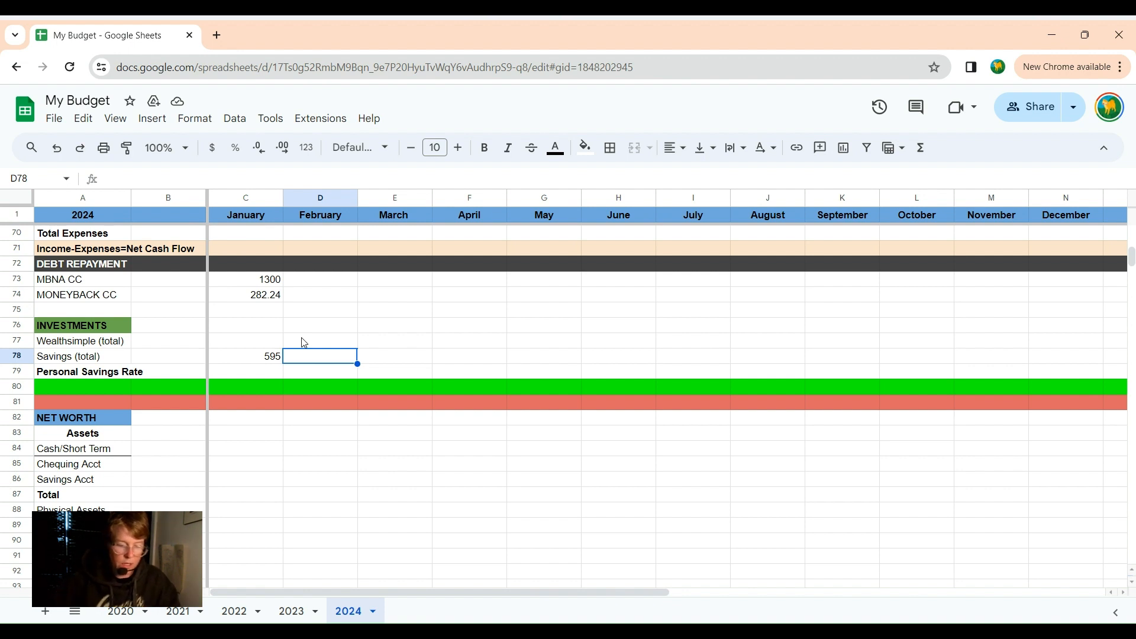
- Set January's Birthday amount in the variable expenses to 281.86
{"action": "scroll", "coordinate": [317, 420], "scroll_direction": "up", "scroll_amount": 3}
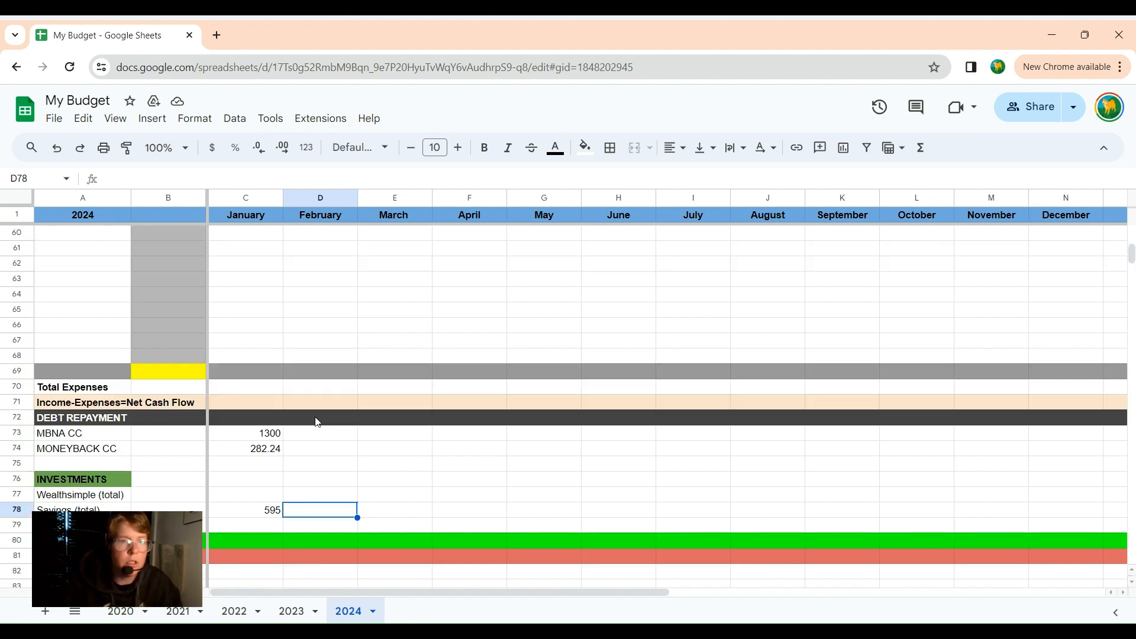
{"action": "scroll", "coordinate": [317, 422], "scroll_direction": "up", "scroll_amount": 5}
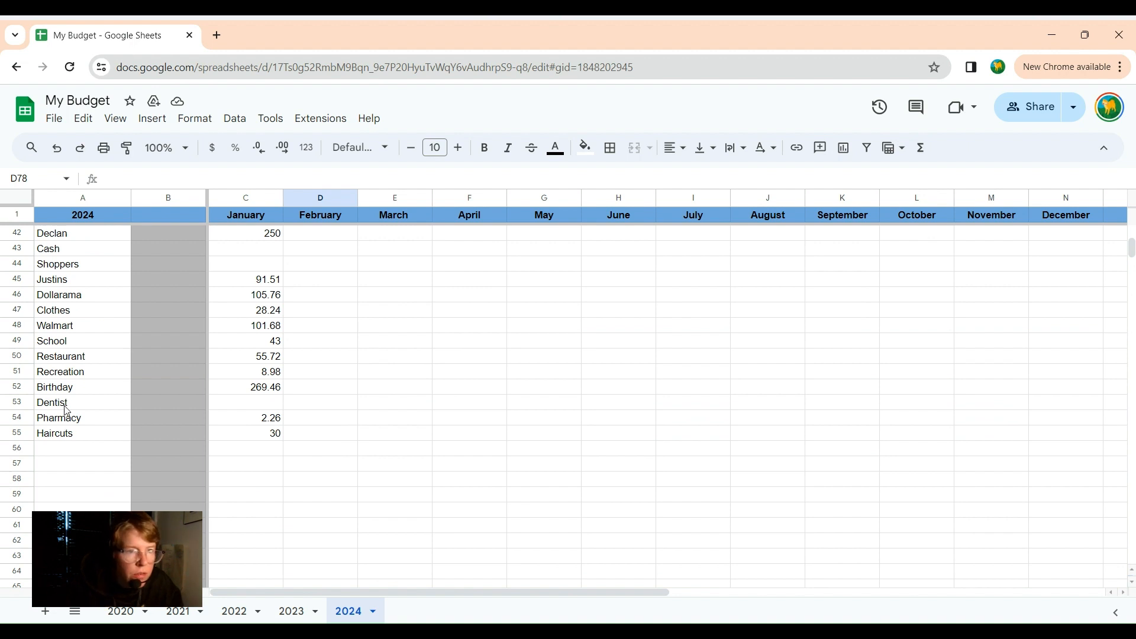
{"action": "left_click", "coordinate": [246, 392]}
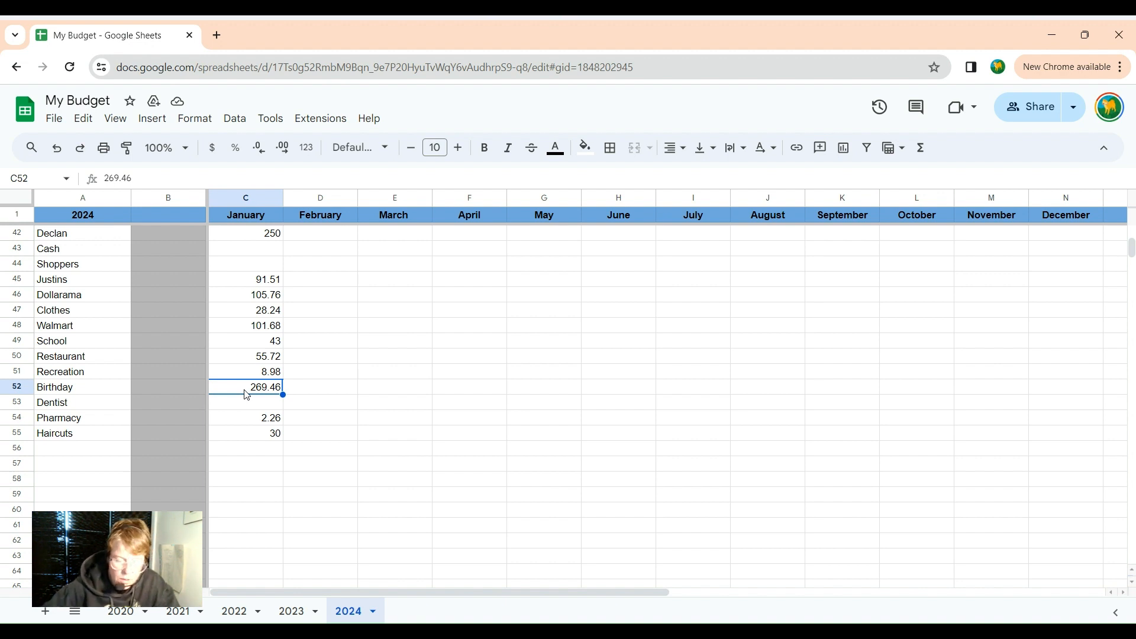
{"action": "double_click", "coordinate": [245, 391]}
{"action": "left_click_drag", "start_coordinate": [245, 390], "coordinate": [281, 383]}
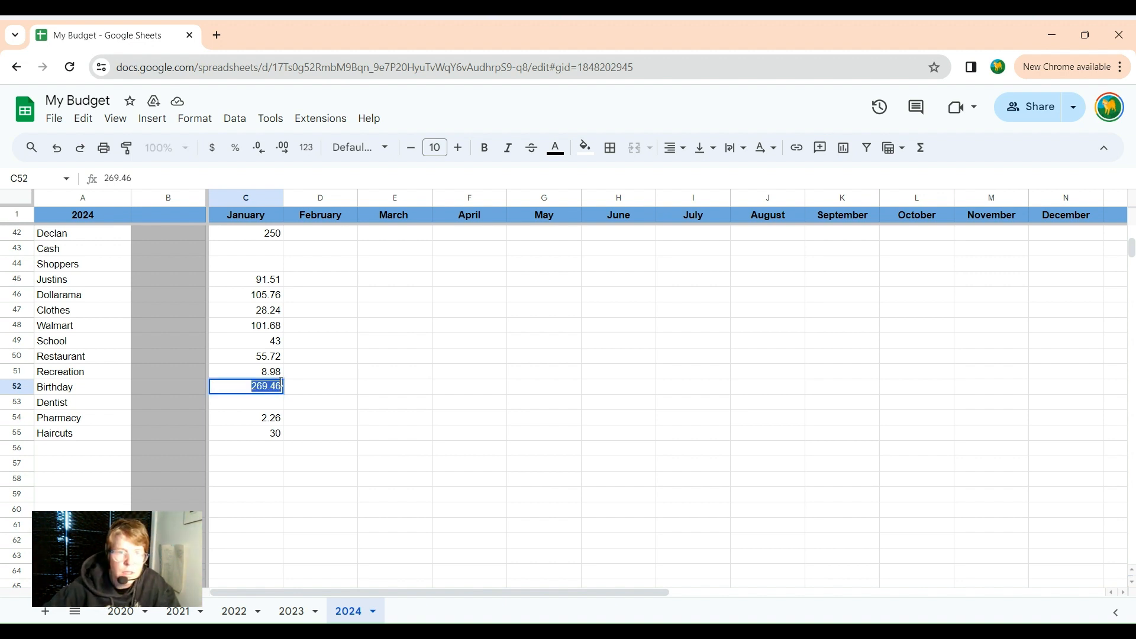
{"action": "type", "text": "281"}
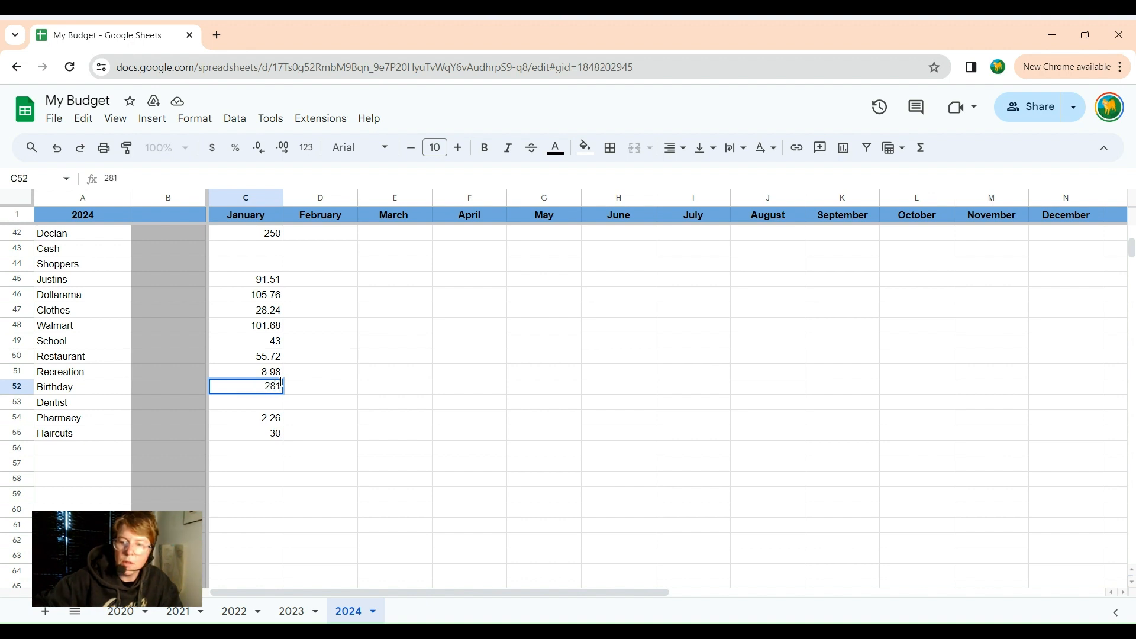
{"action": "type", "text": ".86"}
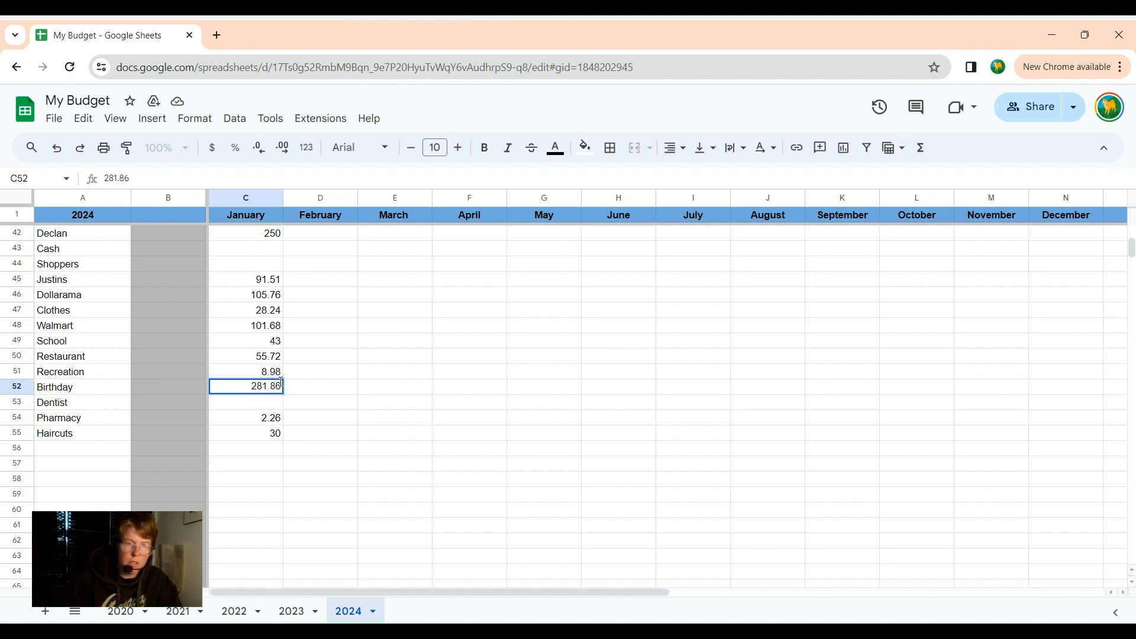
{"action": "left_click", "coordinate": [424, 361]}
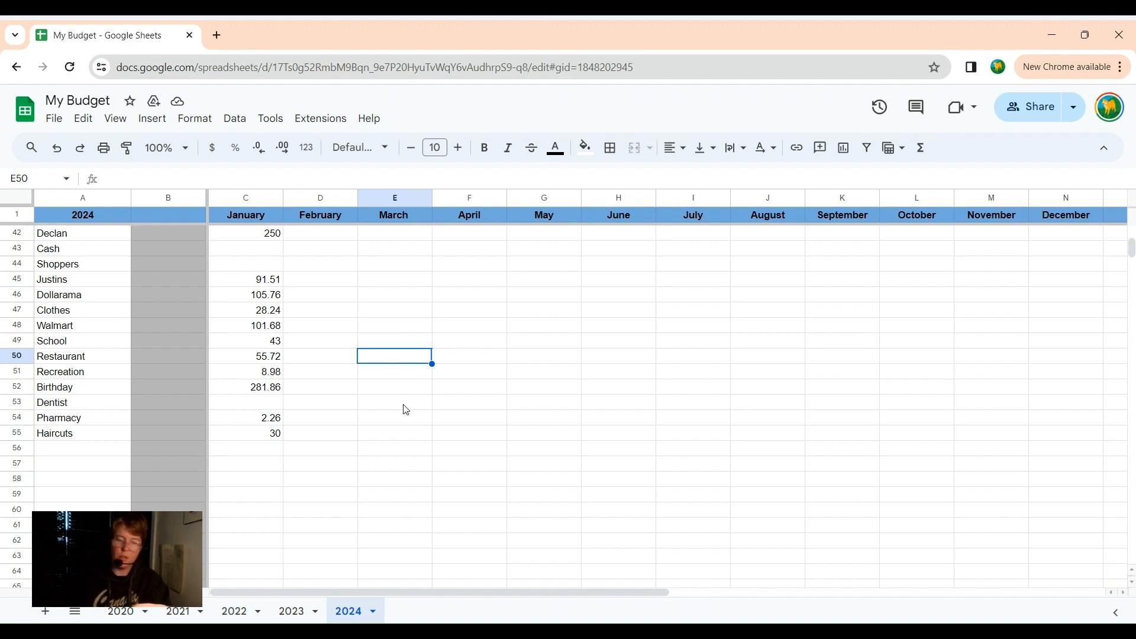
- Set January's Groceries amount in the variable expenses to 441.95
{"action": "scroll", "coordinate": [409, 417], "scroll_direction": "up", "scroll_amount": 2}
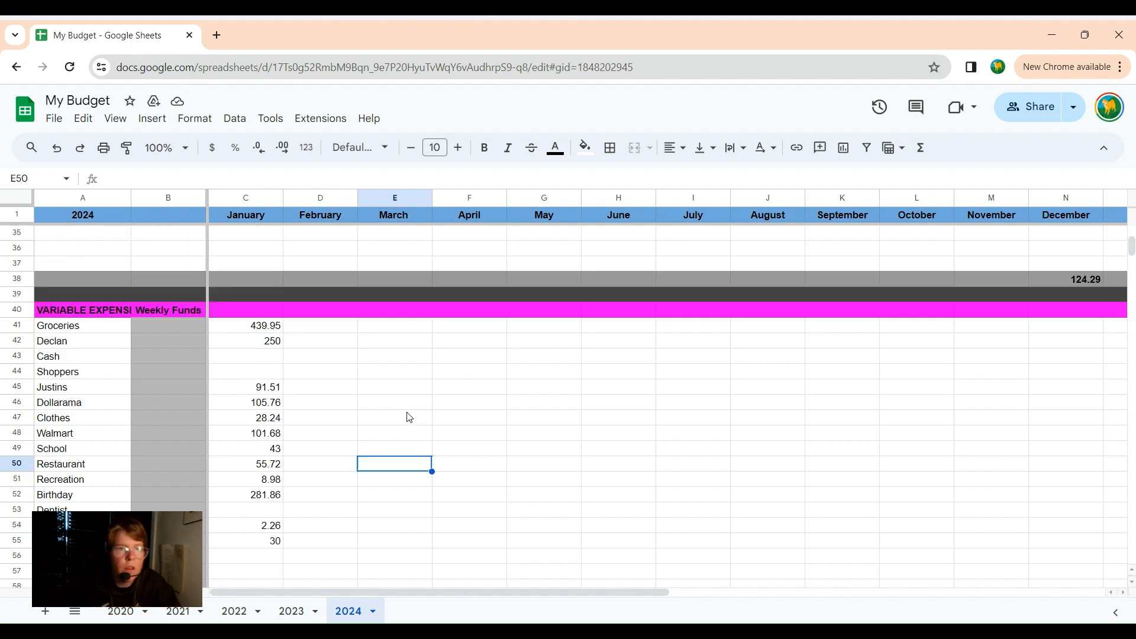
{"action": "left_click", "coordinate": [264, 325]}
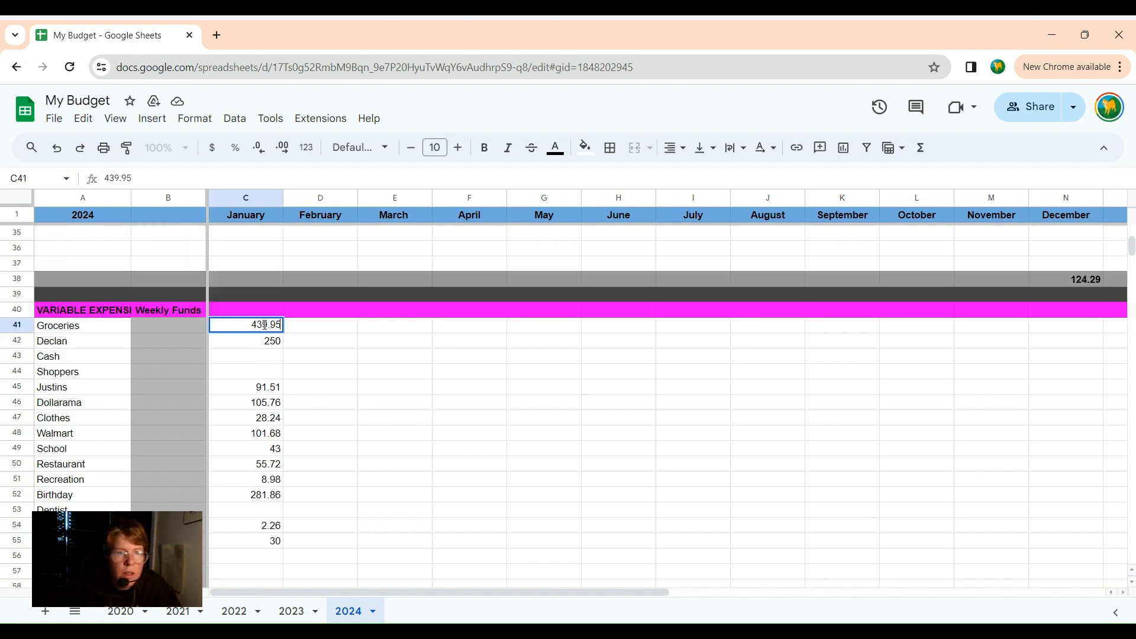
{"action": "double_click", "coordinate": [264, 325]}
{"action": "left_click_drag", "start_coordinate": [264, 325], "coordinate": [258, 326]}
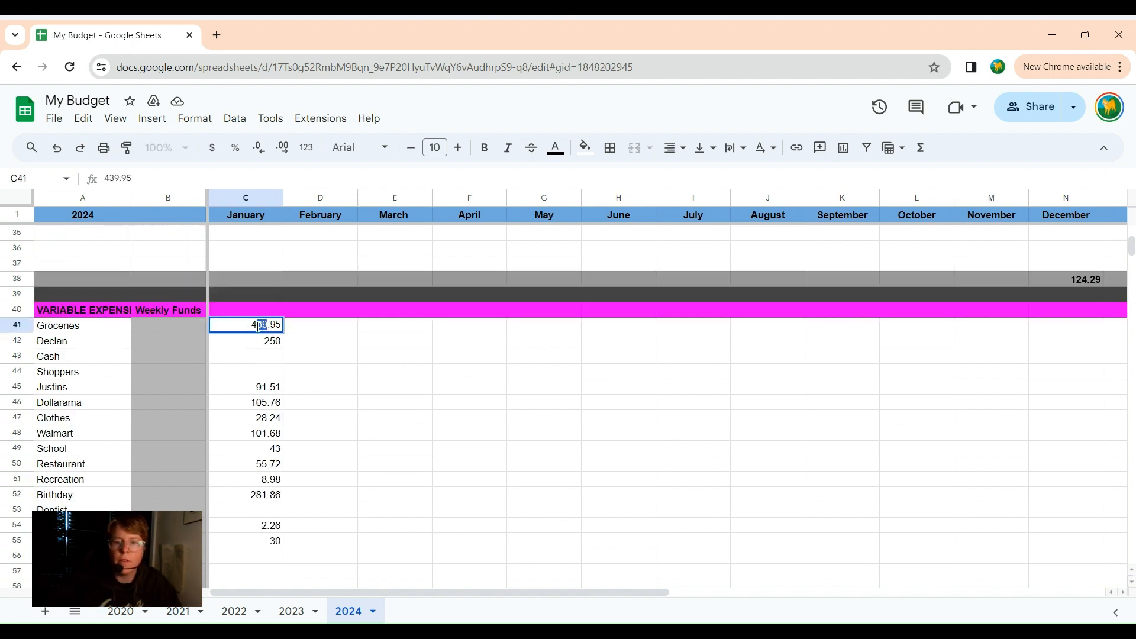
{"action": "type", "text": "41"}
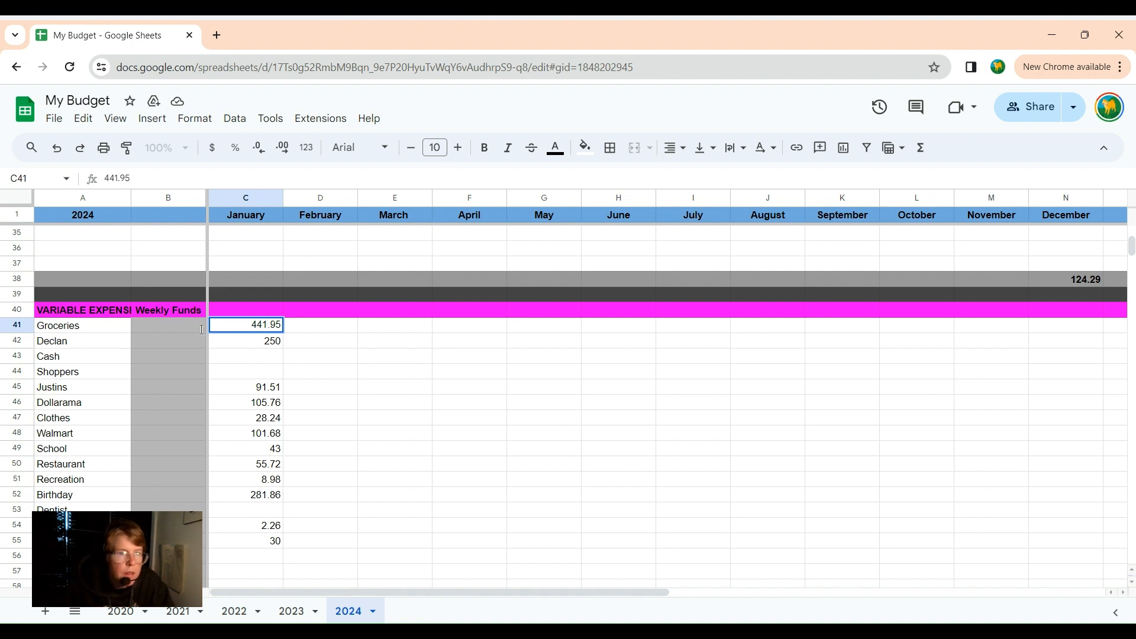
- Set January's Dollarama amount in the variable expenses to 134.08
{"action": "left_click", "coordinate": [223, 406]}
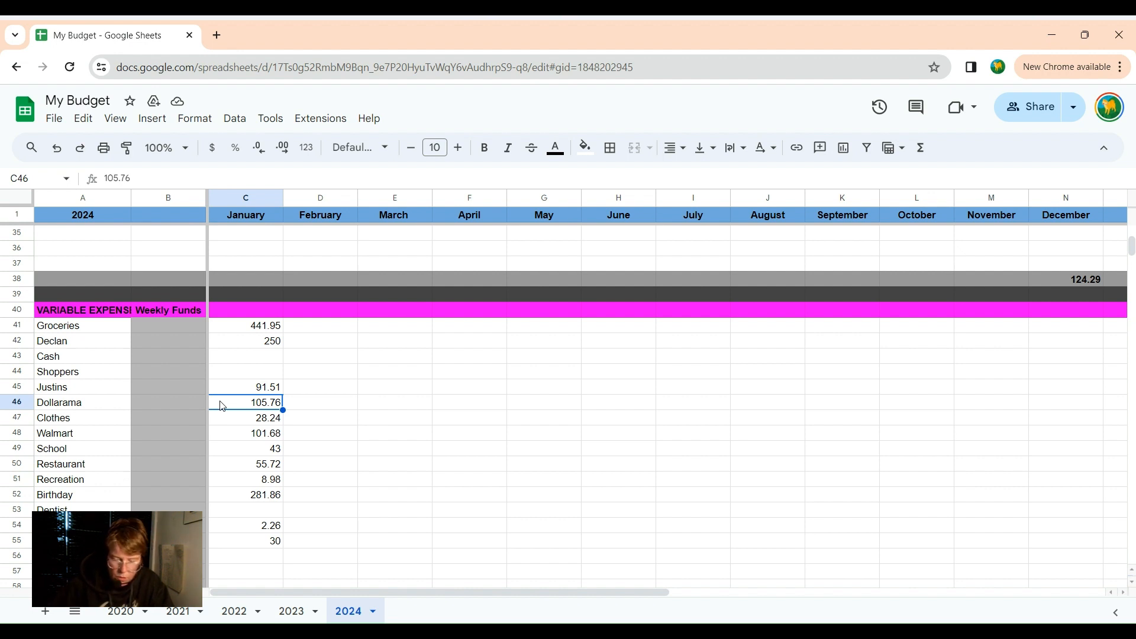
{"action": "double_click", "coordinate": [255, 404]}
{"action": "left_click_drag", "start_coordinate": [251, 403], "coordinate": [283, 400]}
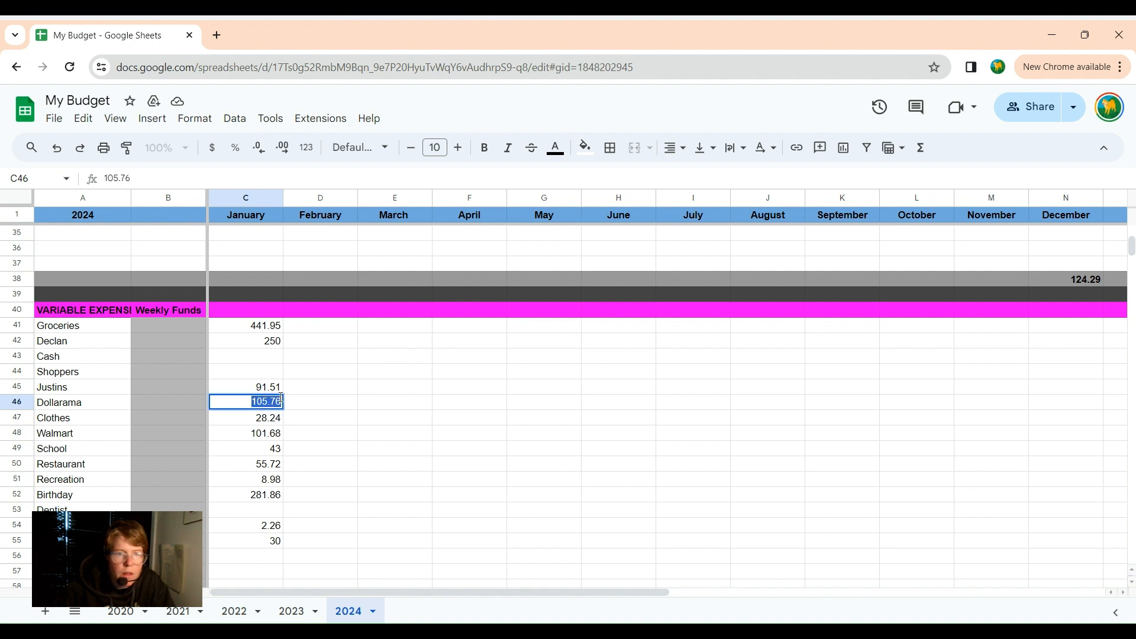
{"action": "type", "text": "134.08"}
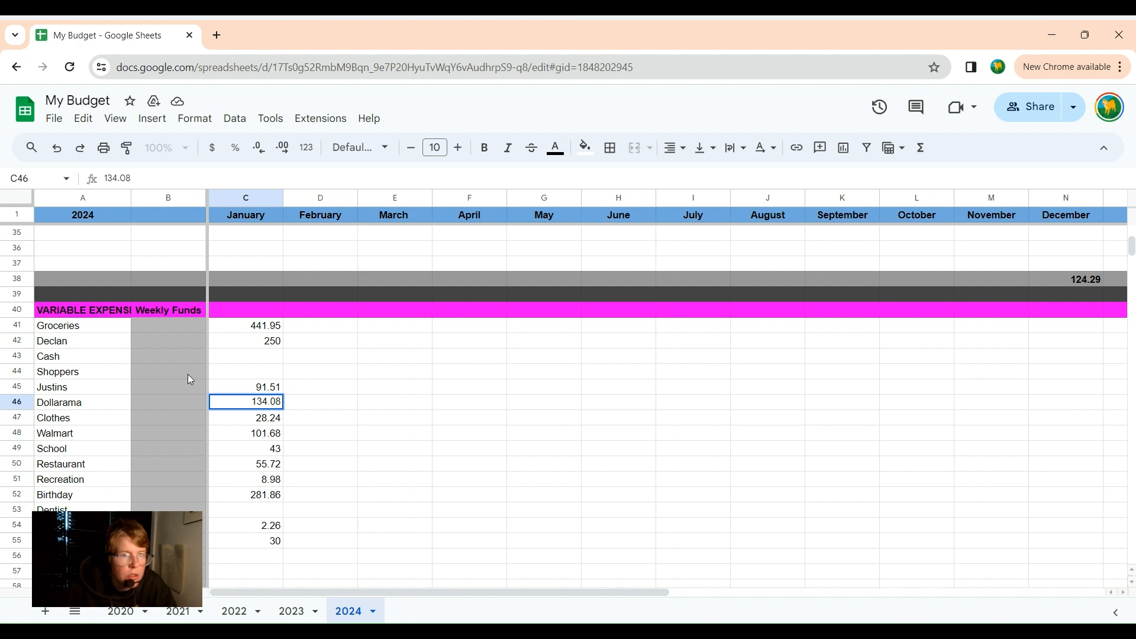
- Set January's School amount in the variable expenses to 53
{"action": "left_click", "coordinate": [264, 450]}
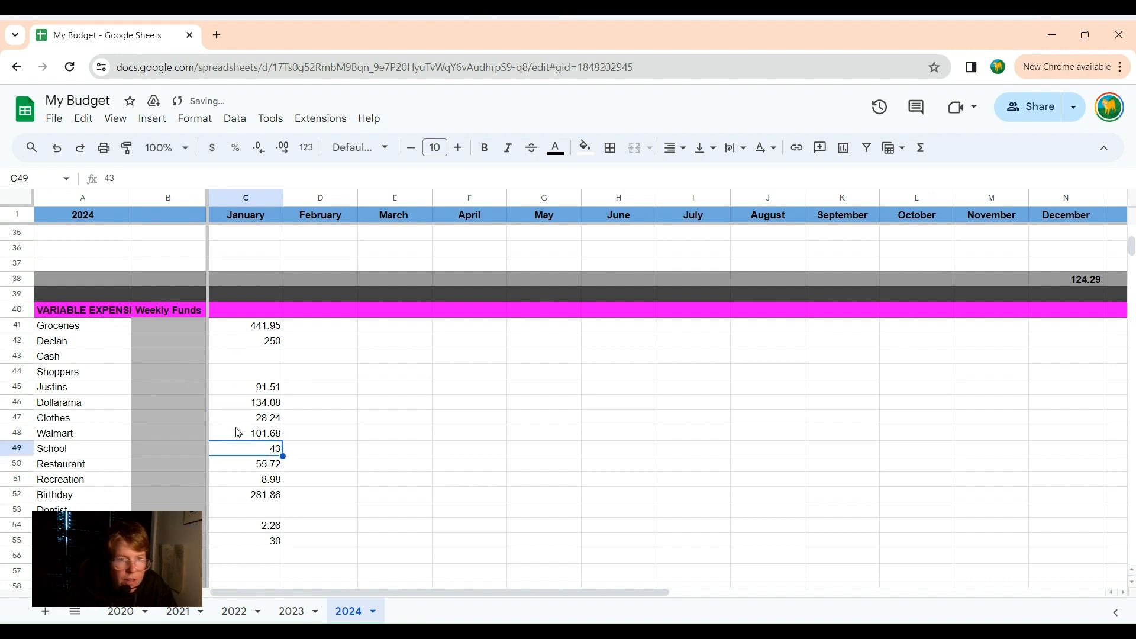
{"action": "double_click", "coordinate": [274, 449]}
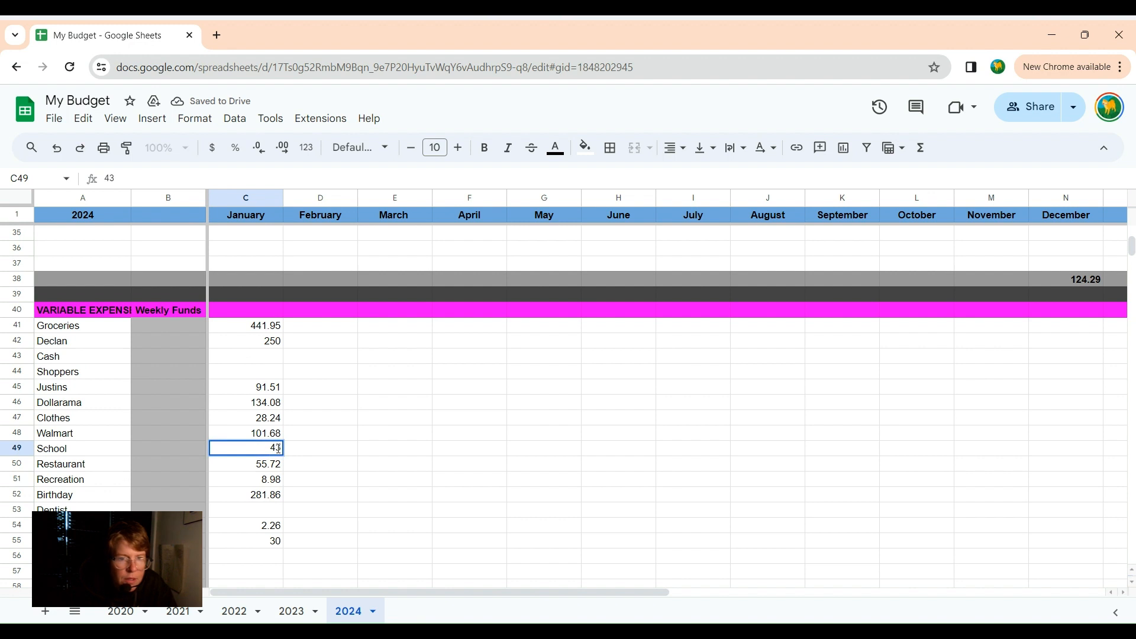
{"action": "key", "text": "Escape"}
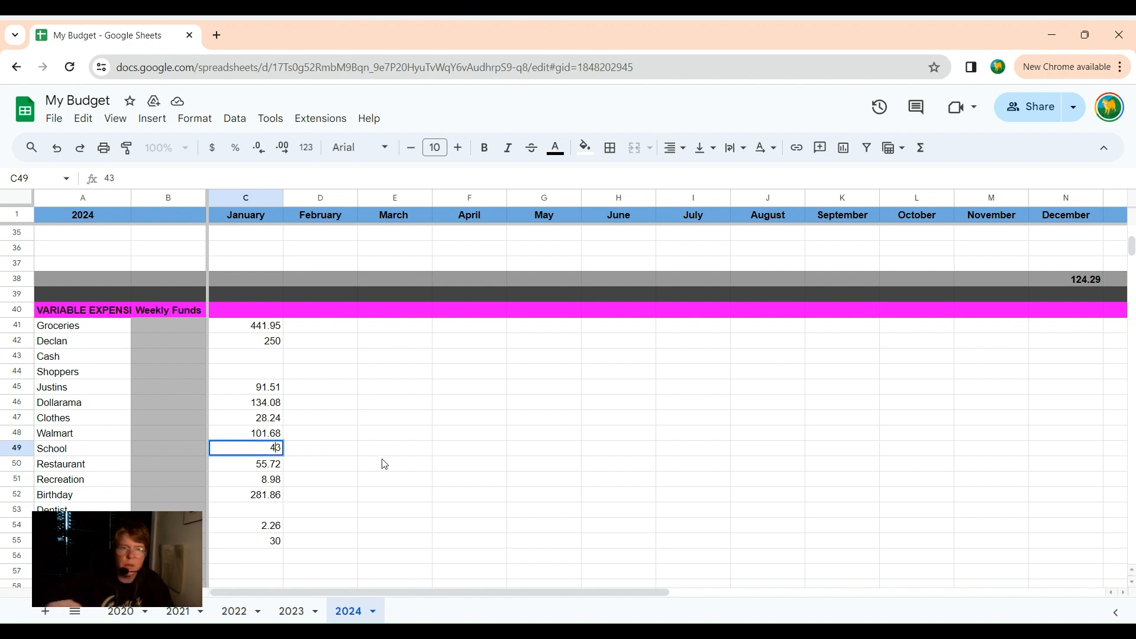
{"action": "type", "text": "5"}
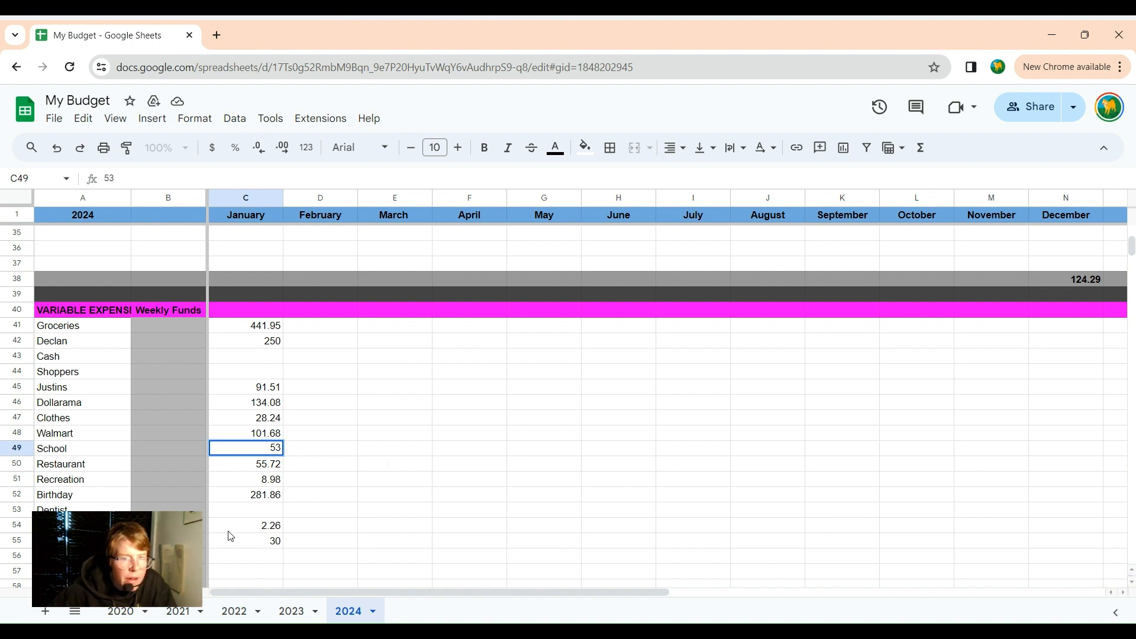
- Set January's Haircuts amount in the variable expenses to 85
{"action": "left_click", "coordinate": [258, 545]}
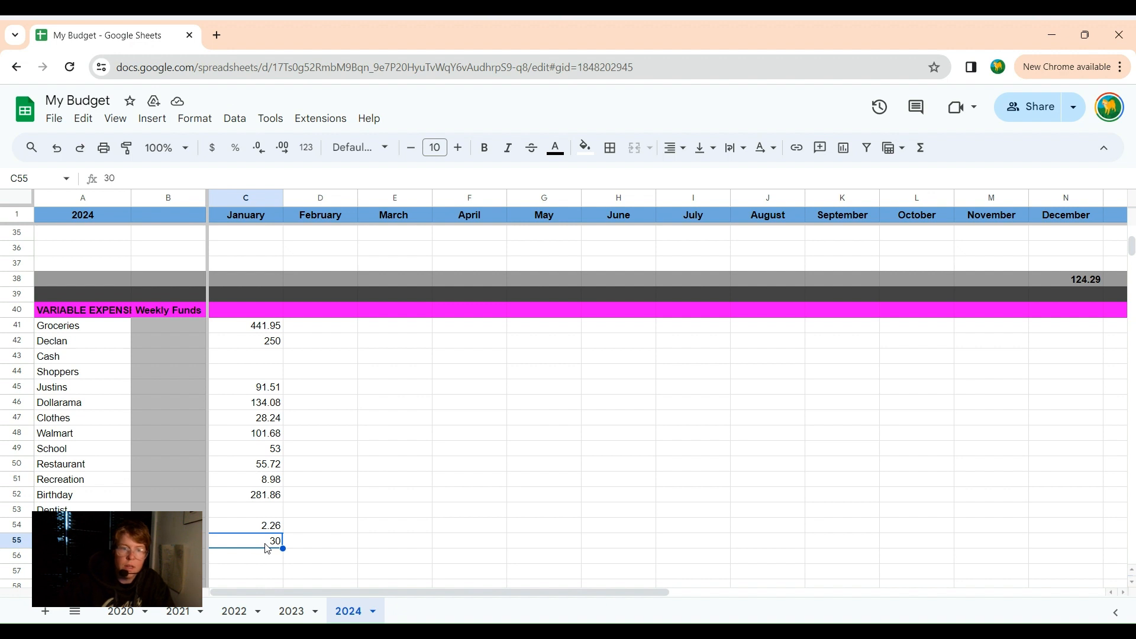
{"action": "double_click", "coordinate": [271, 540]}
{"action": "left_click_drag", "start_coordinate": [271, 540], "coordinate": [288, 544]}
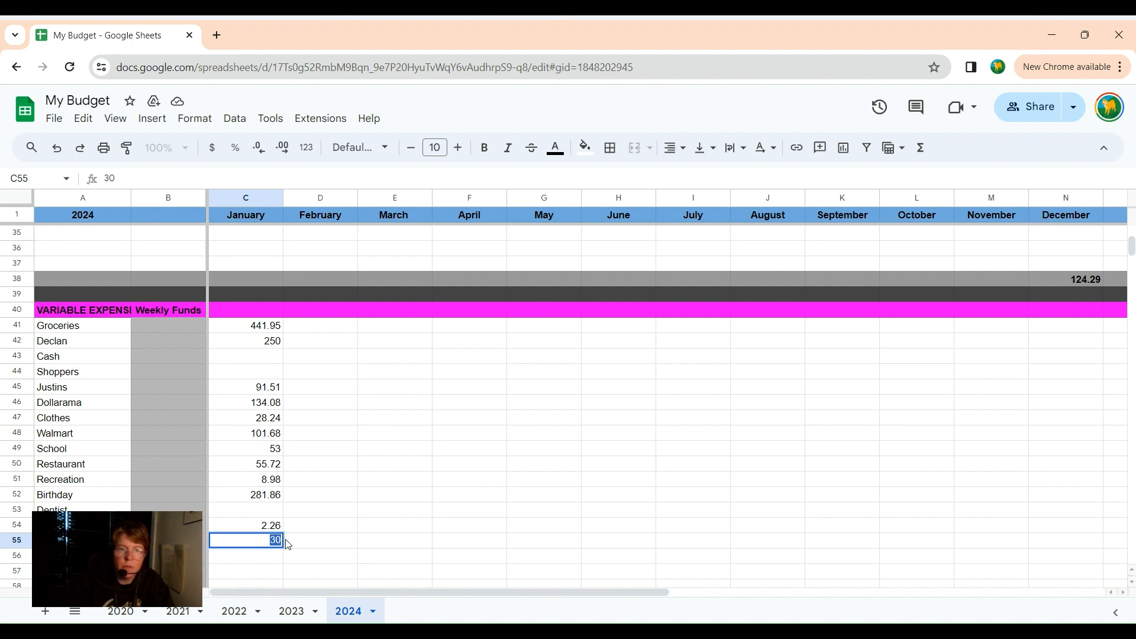
{"action": "type", "text": "85"}
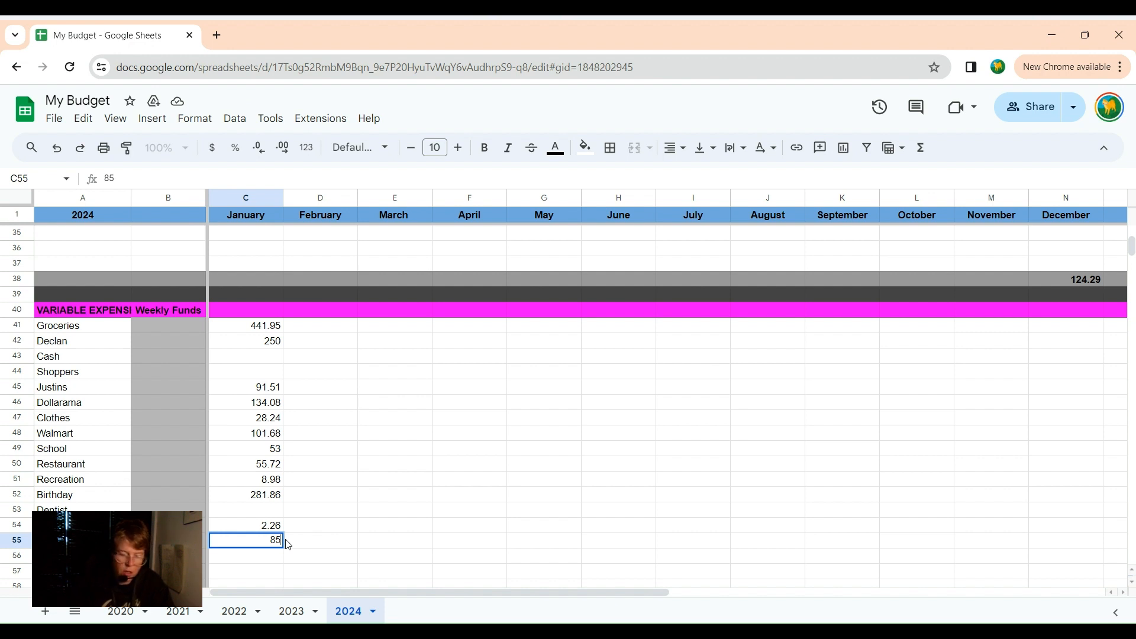
- Update January's Groceries amount in the variable expenses to 466.97
{"action": "left_click", "coordinate": [261, 327]}
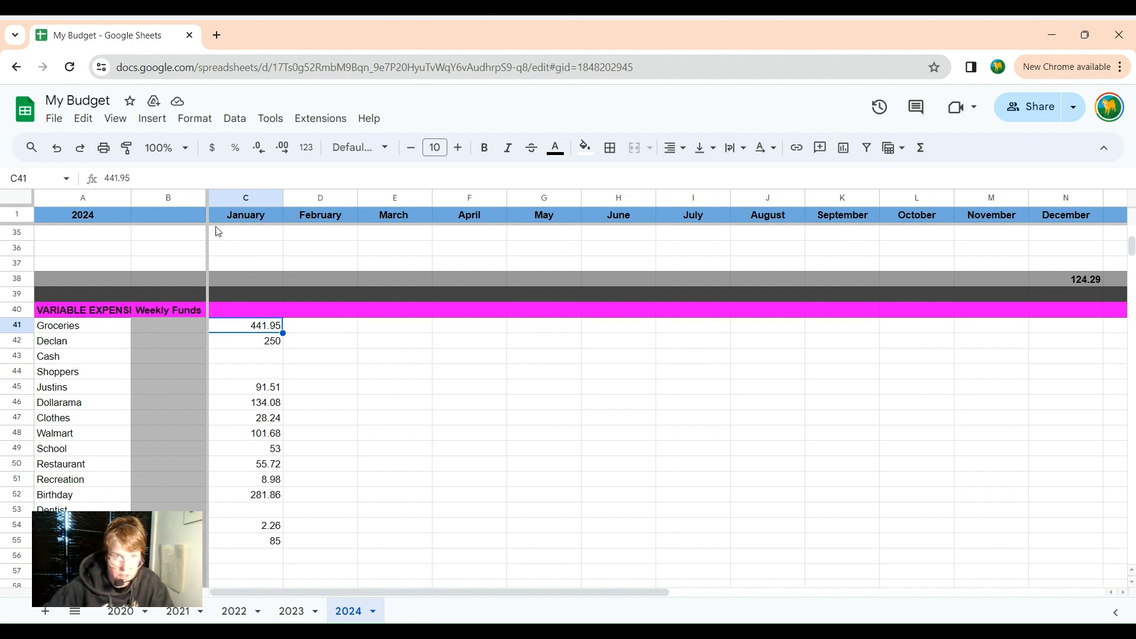
{"action": "double_click", "coordinate": [249, 325]}
{"action": "left_click_drag", "start_coordinate": [249, 326], "coordinate": [289, 322]}
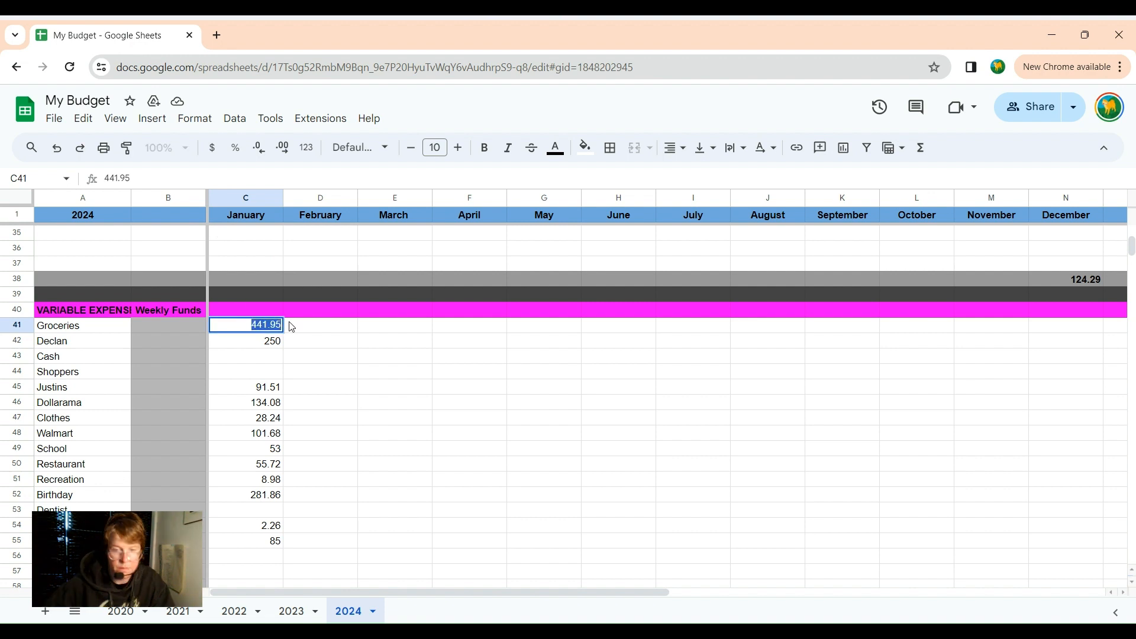
{"action": "type", "text": "466."}
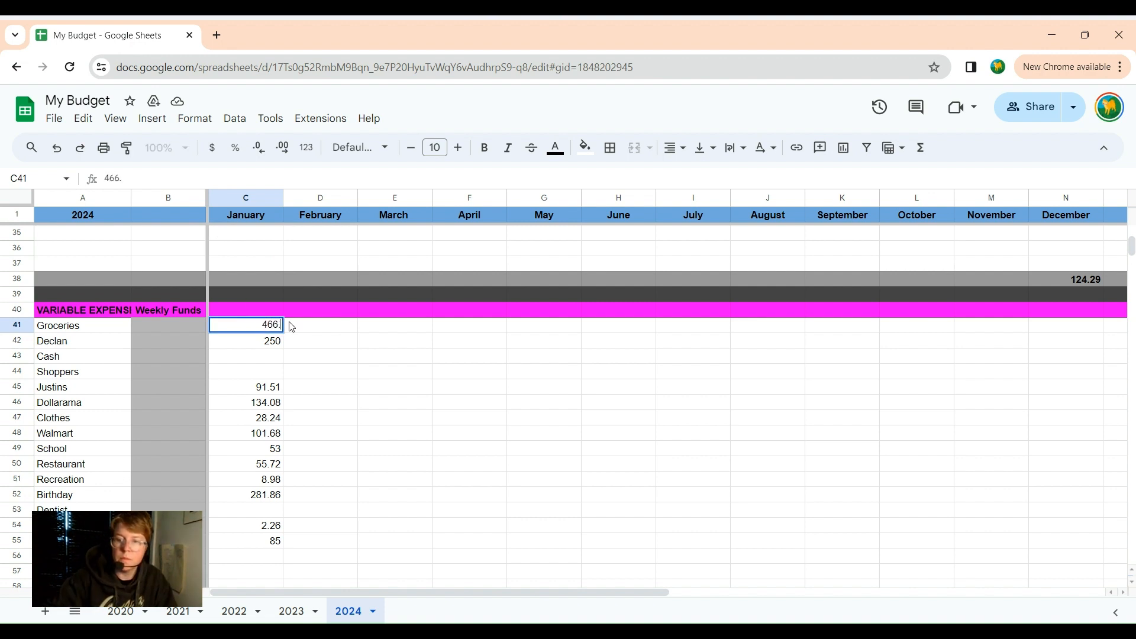
{"action": "type", "text": "97"}
{"action": "left_click", "coordinate": [292, 326]}
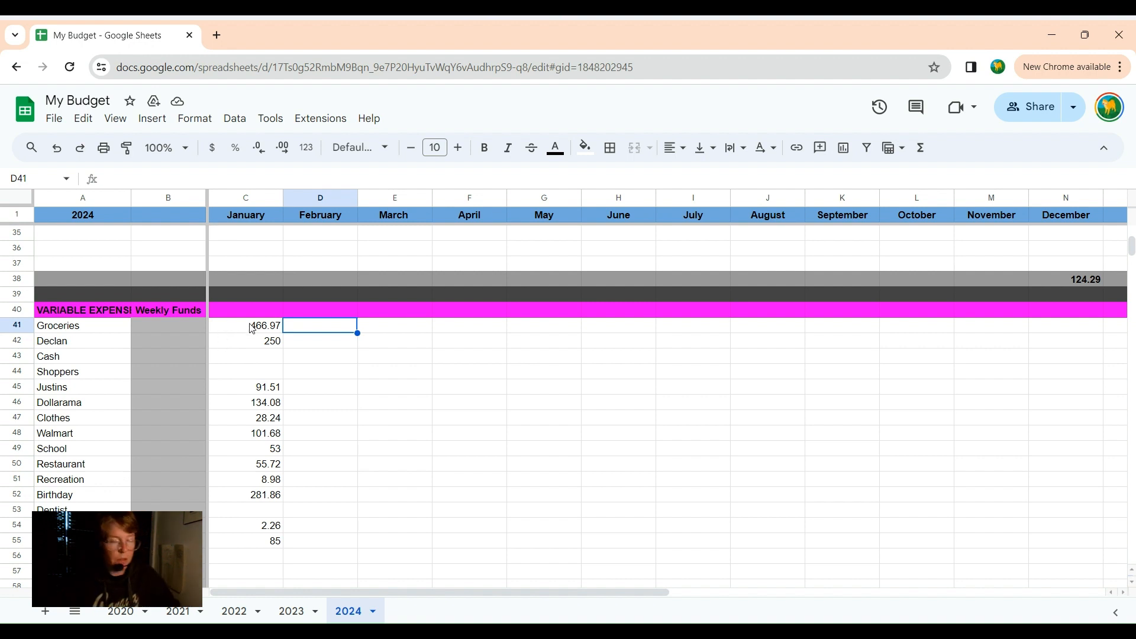
- Total January's fixed expenses (C21:C37) with the SUM function in the grey row 38 beneath them
{"action": "scroll", "coordinate": [345, 391], "scroll_direction": "down", "scroll_amount": 2}
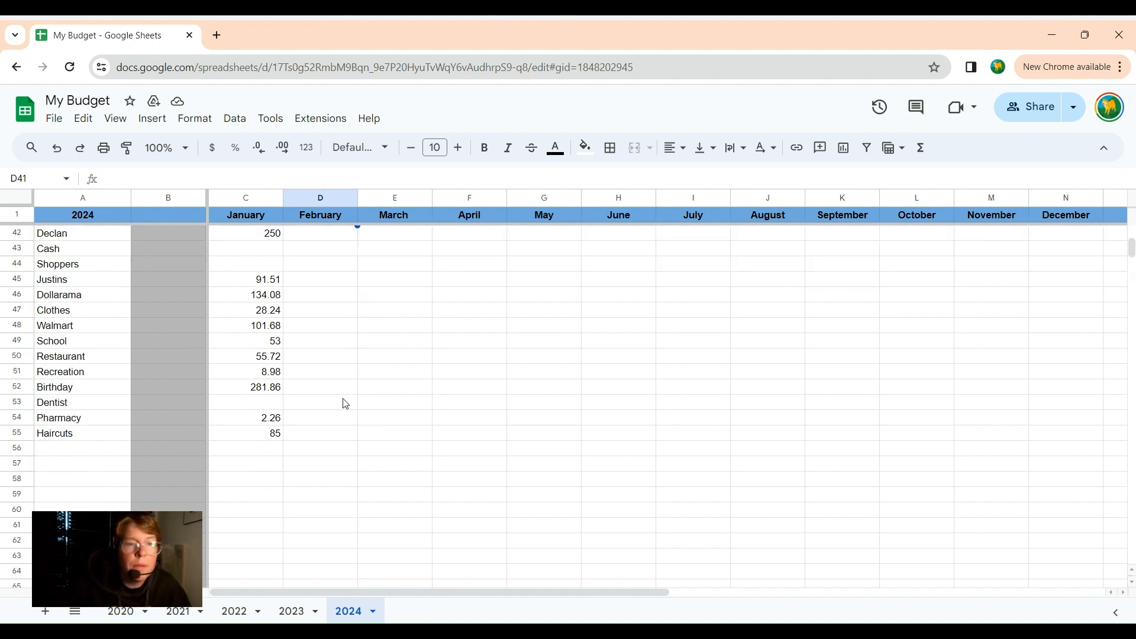
{"action": "scroll", "coordinate": [348, 408], "scroll_direction": "up", "scroll_amount": 6}
{"action": "scroll", "coordinate": [348, 408], "scroll_direction": "up", "scroll_amount": 6}
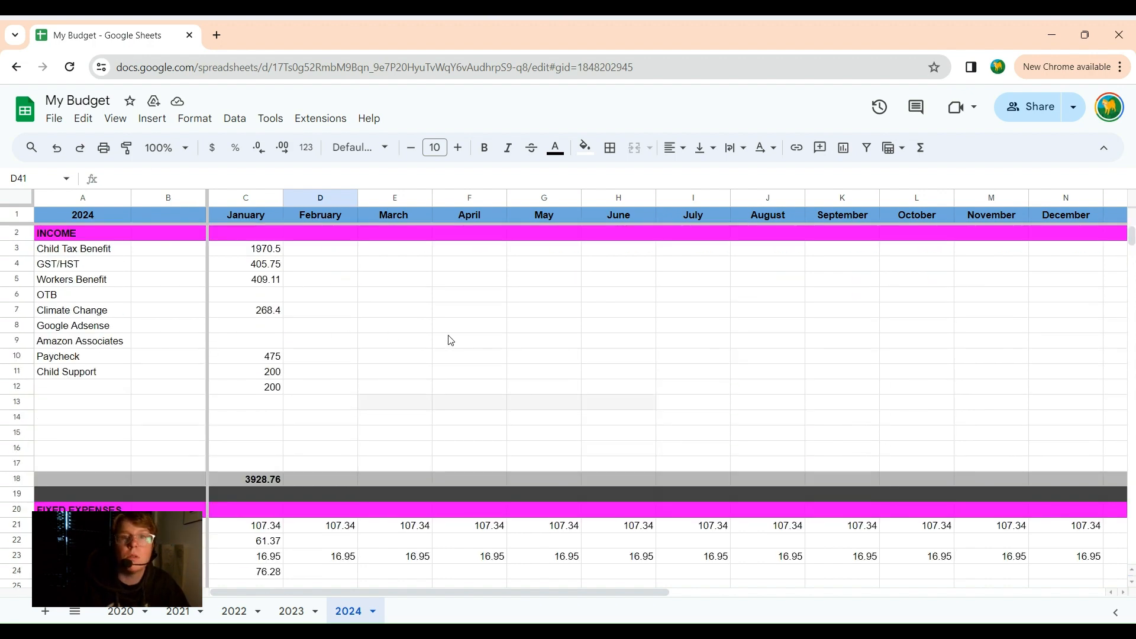
{"action": "scroll", "coordinate": [355, 343], "scroll_direction": "down", "scroll_amount": 1}
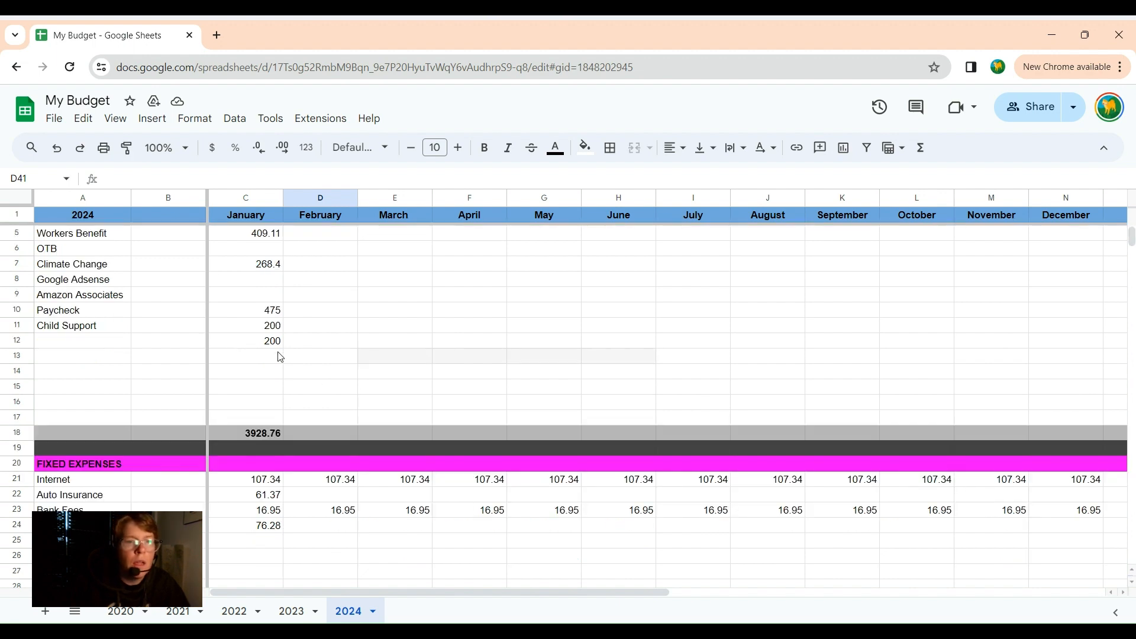
{"action": "scroll", "coordinate": [281, 357], "scroll_direction": "up", "scroll_amount": 1}
{"action": "scroll", "coordinate": [331, 308], "scroll_direction": "down", "scroll_amount": 5}
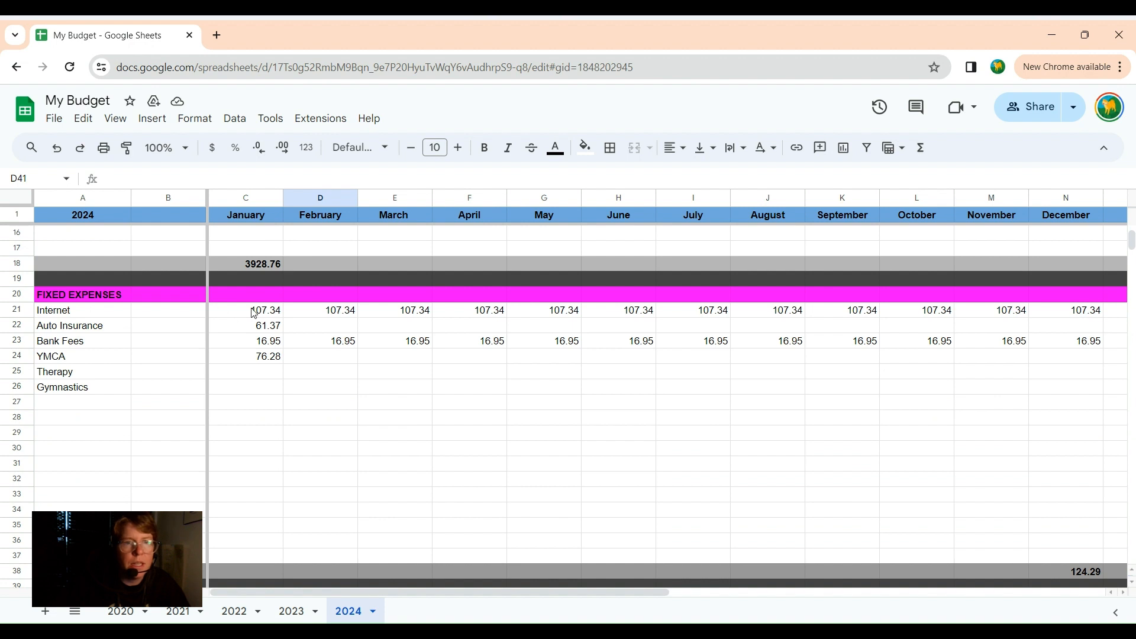
{"action": "left_click_drag", "start_coordinate": [240, 316], "coordinate": [239, 558]}
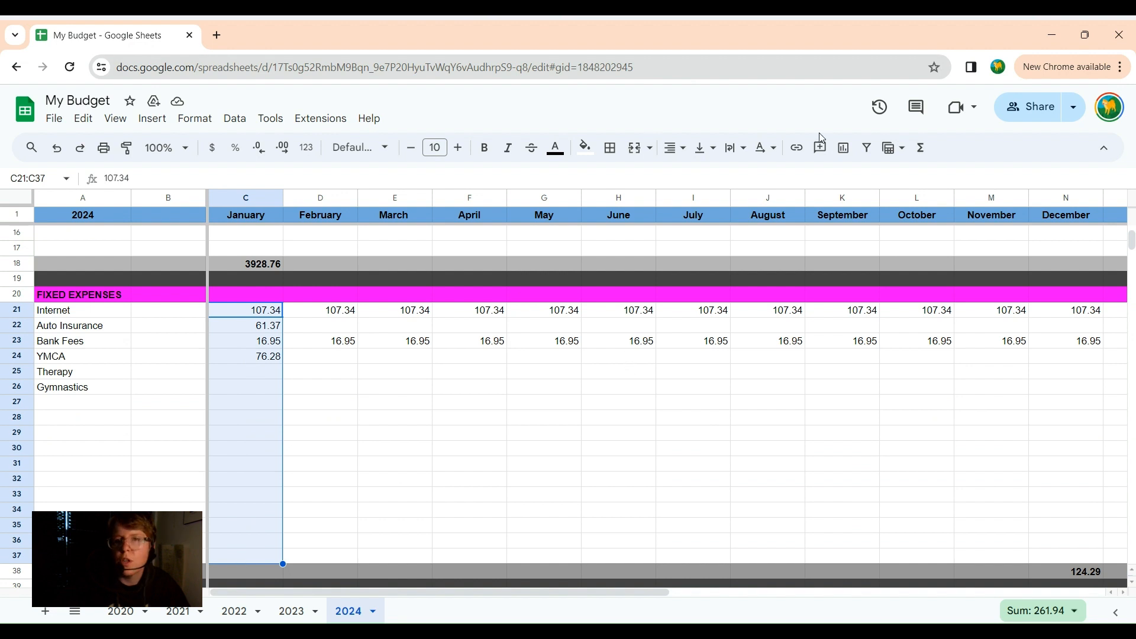
{"action": "left_click", "coordinate": [921, 148]}
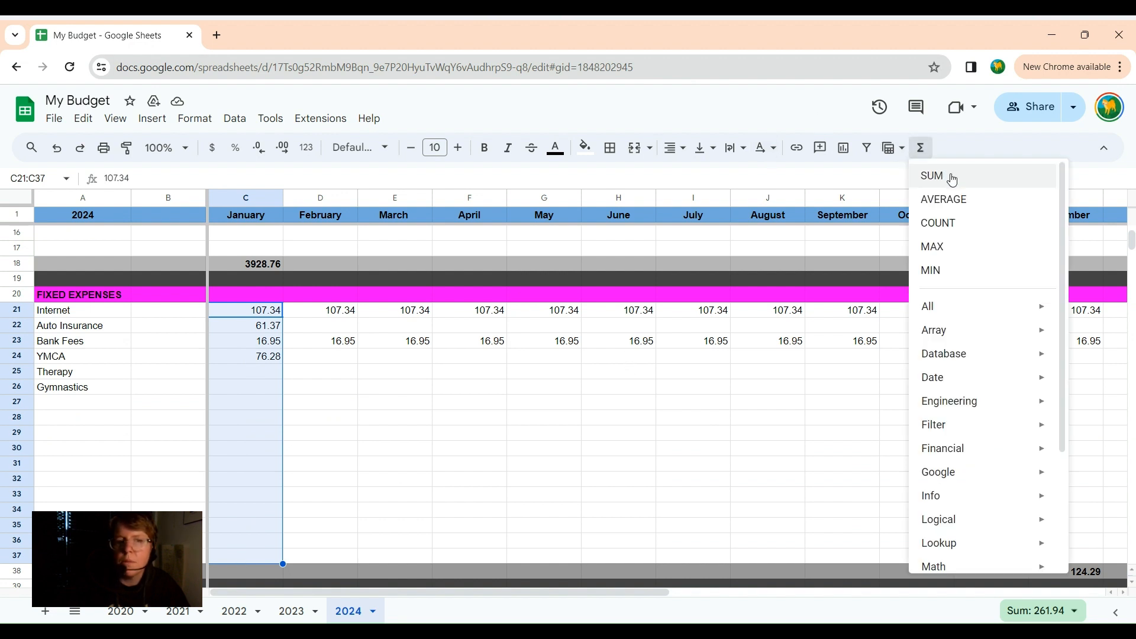
{"action": "left_click", "coordinate": [953, 177]}
{"action": "left_click", "coordinate": [426, 393]}
- Total January's variable expenses (C41:C68) with the SUM function in row 69 and select that total cell
{"action": "scroll", "coordinate": [394, 429], "scroll_direction": "down", "scroll_amount": 7}
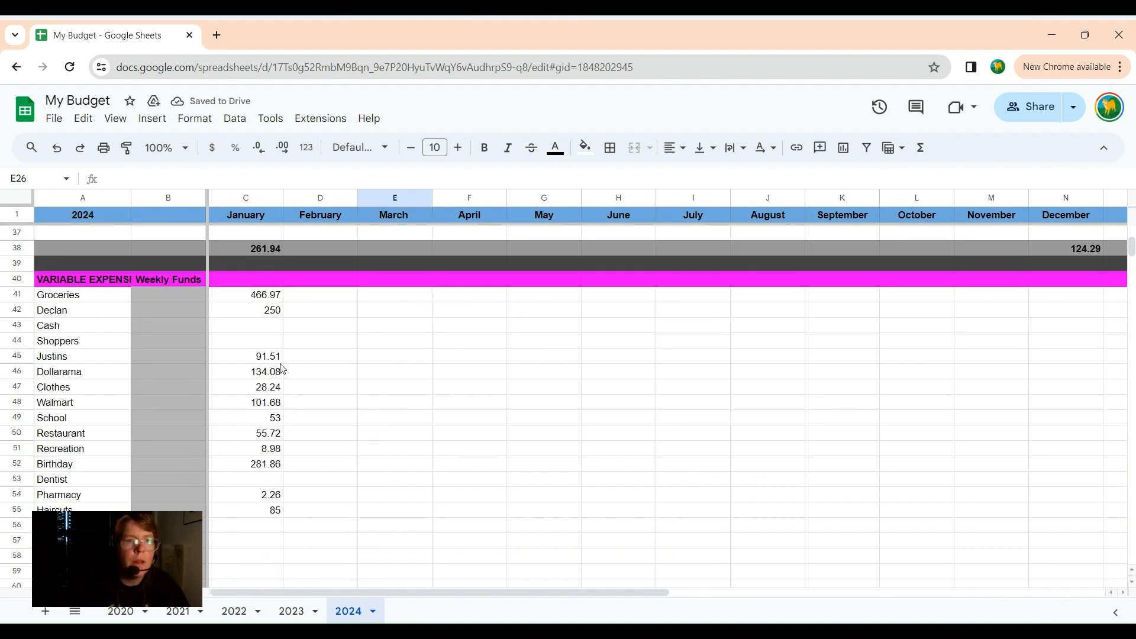
{"action": "left_click_drag", "start_coordinate": [235, 296], "coordinate": [239, 528]}
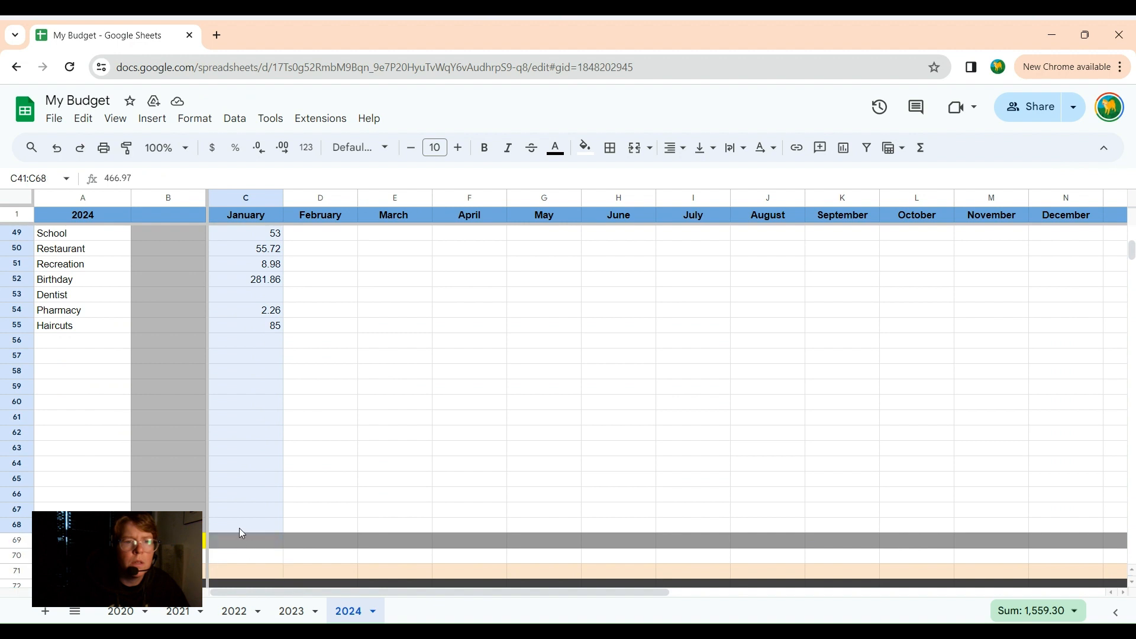
{"action": "left_click", "coordinate": [920, 147]}
{"action": "left_click", "coordinate": [936, 178]}
{"action": "left_click", "coordinate": [551, 400]}
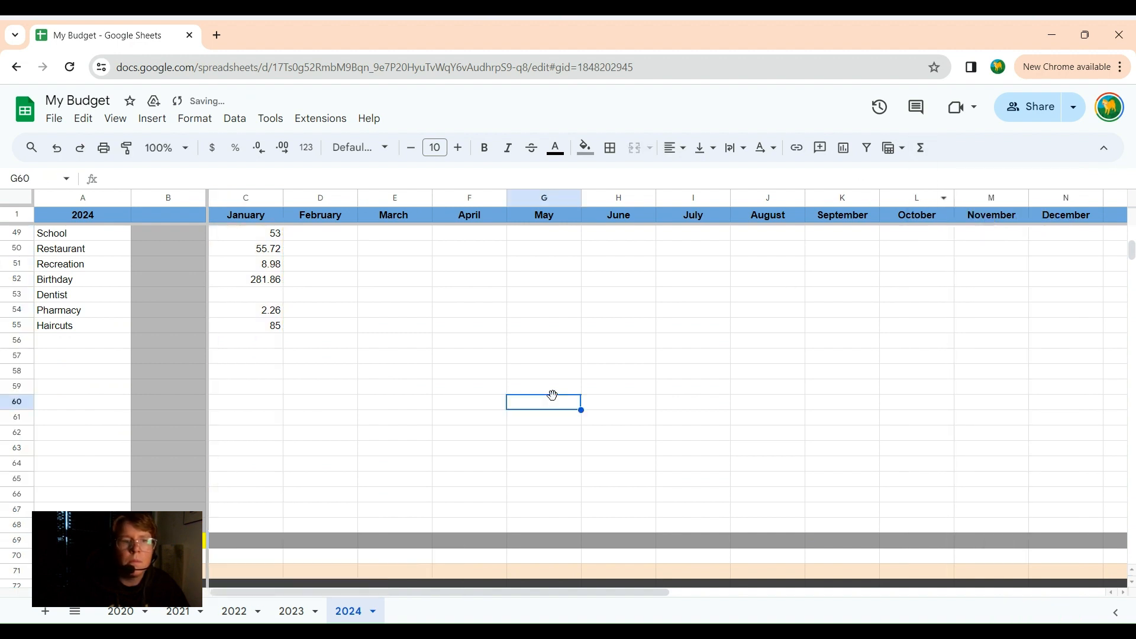
{"action": "left_click", "coordinate": [262, 540]}
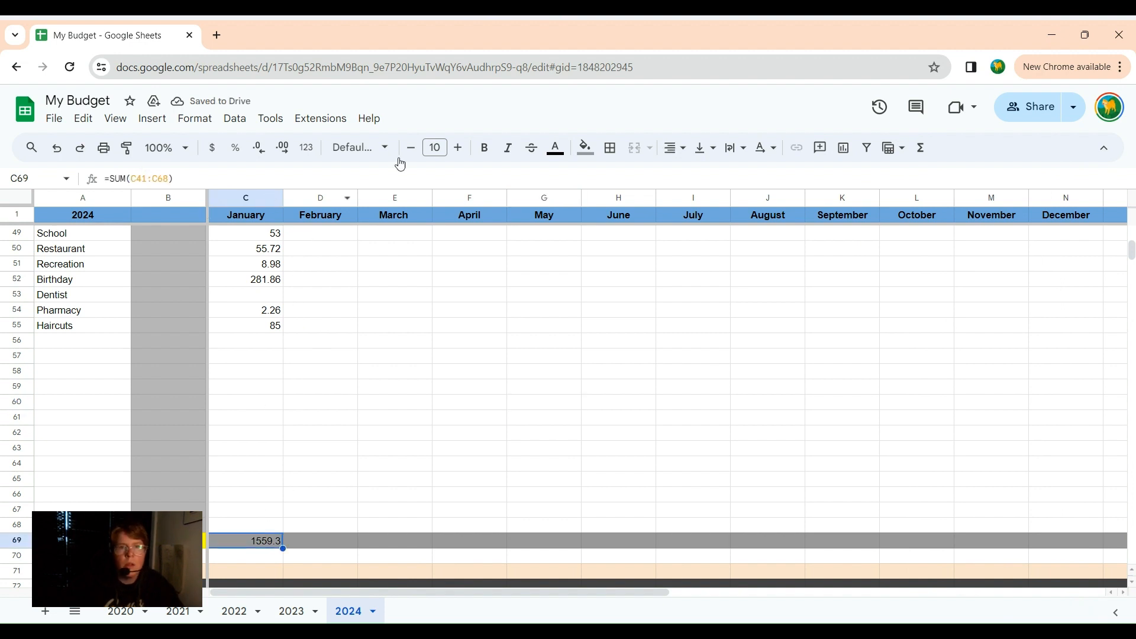
- Make January's variable expenses total in C69 bold
{"action": "left_click", "coordinate": [484, 147]}
{"action": "left_click", "coordinate": [445, 373]}
- Enter 1821.24 as January's Total Expenses in C70, combining the fixed and variable expense totals
{"action": "scroll", "coordinate": [348, 547], "scroll_direction": "down", "scroll_amount": 3}
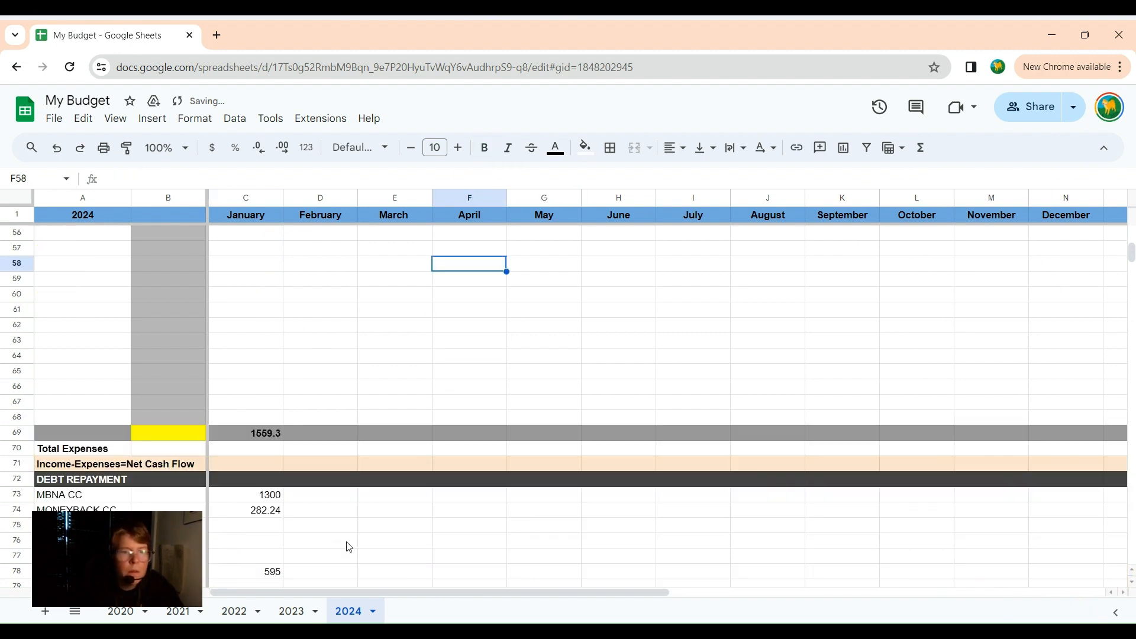
{"action": "scroll", "coordinate": [349, 547], "scroll_direction": "down", "scroll_amount": 1}
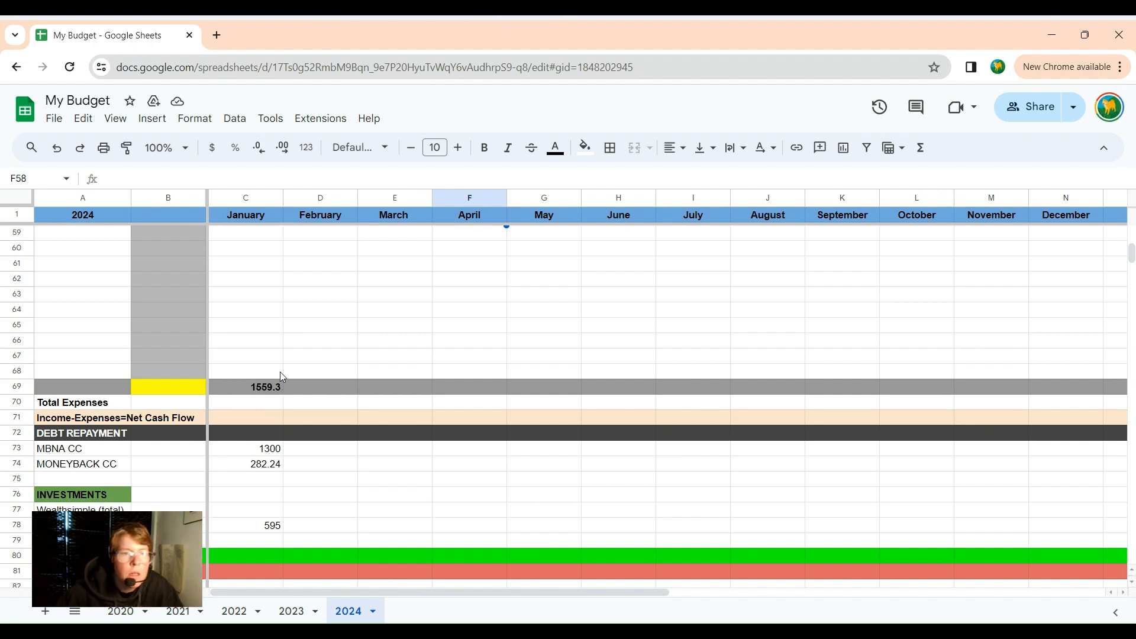
{"action": "scroll", "coordinate": [279, 372], "scroll_direction": "up", "scroll_amount": 8}
{"action": "scroll", "coordinate": [282, 372], "scroll_direction": "up", "scroll_amount": 1}
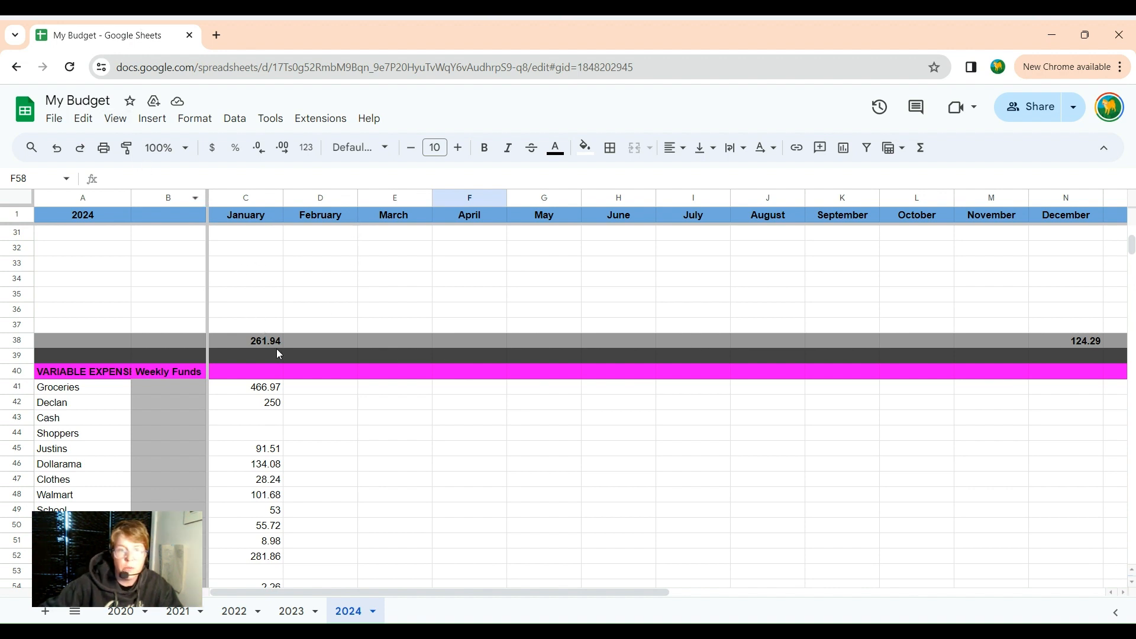
{"action": "scroll", "coordinate": [301, 382], "scroll_direction": "down", "scroll_amount": 5}
{"action": "scroll", "coordinate": [303, 389], "scroll_direction": "down", "scroll_amount": 2}
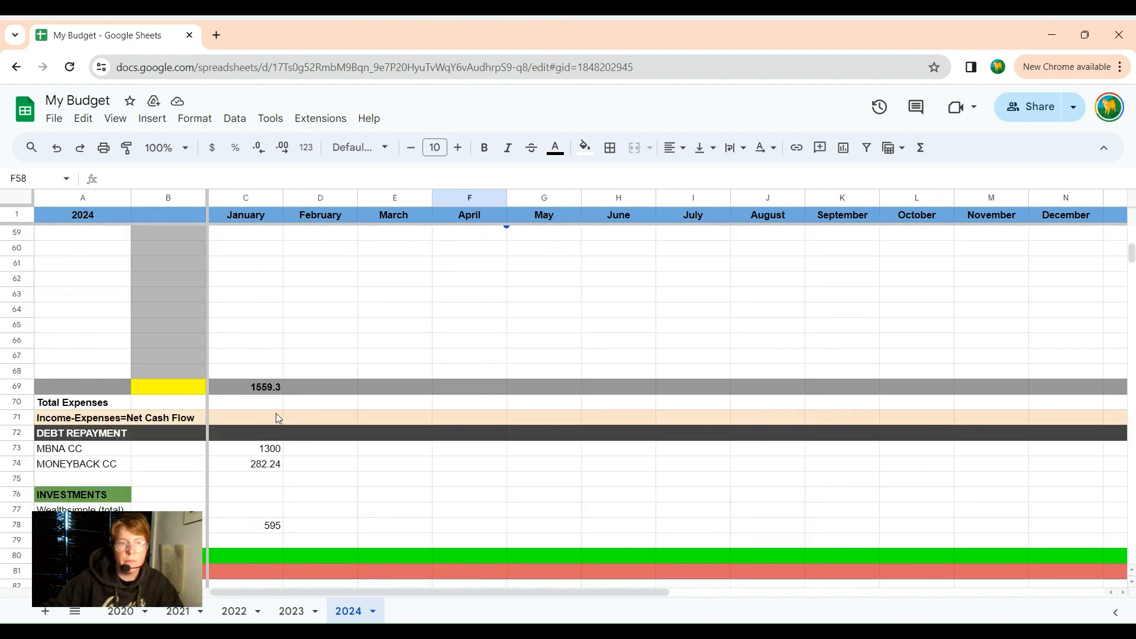
{"action": "double_click", "coordinate": [253, 404]}
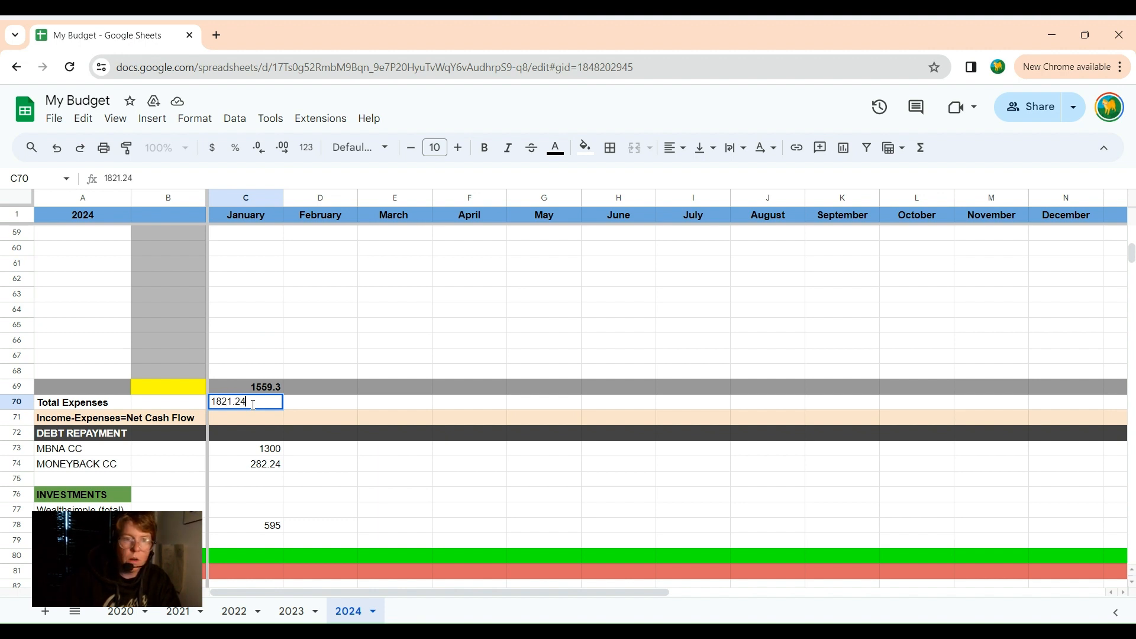
{"action": "left_click", "coordinate": [289, 409]}
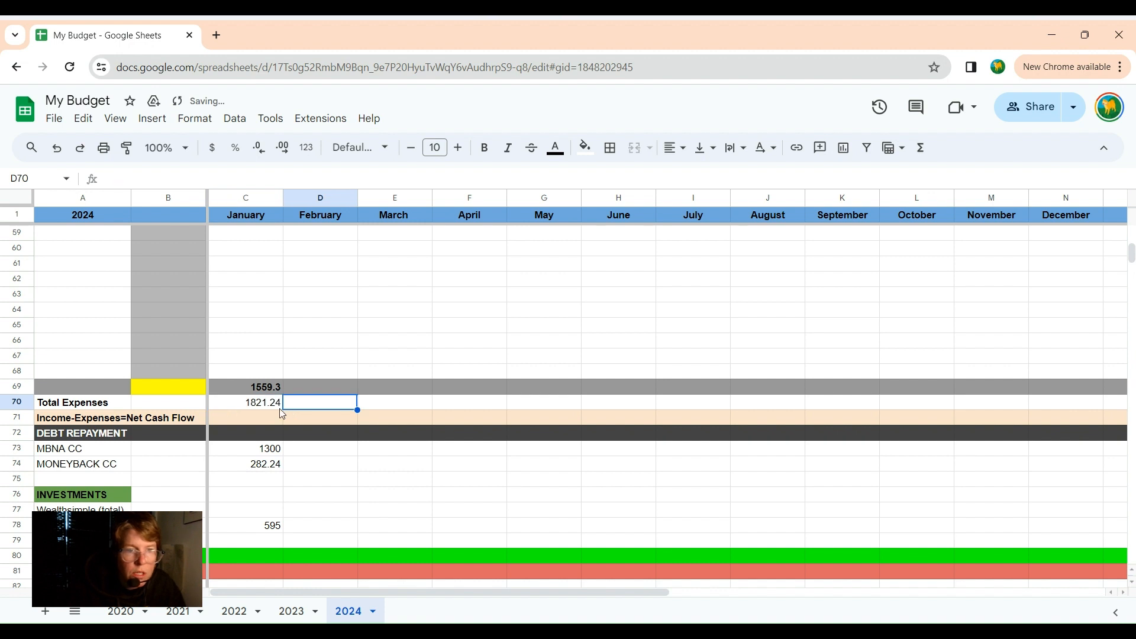
- Make January's Total Expenses amount in C70 bold
{"action": "double_click", "coordinate": [256, 404]}
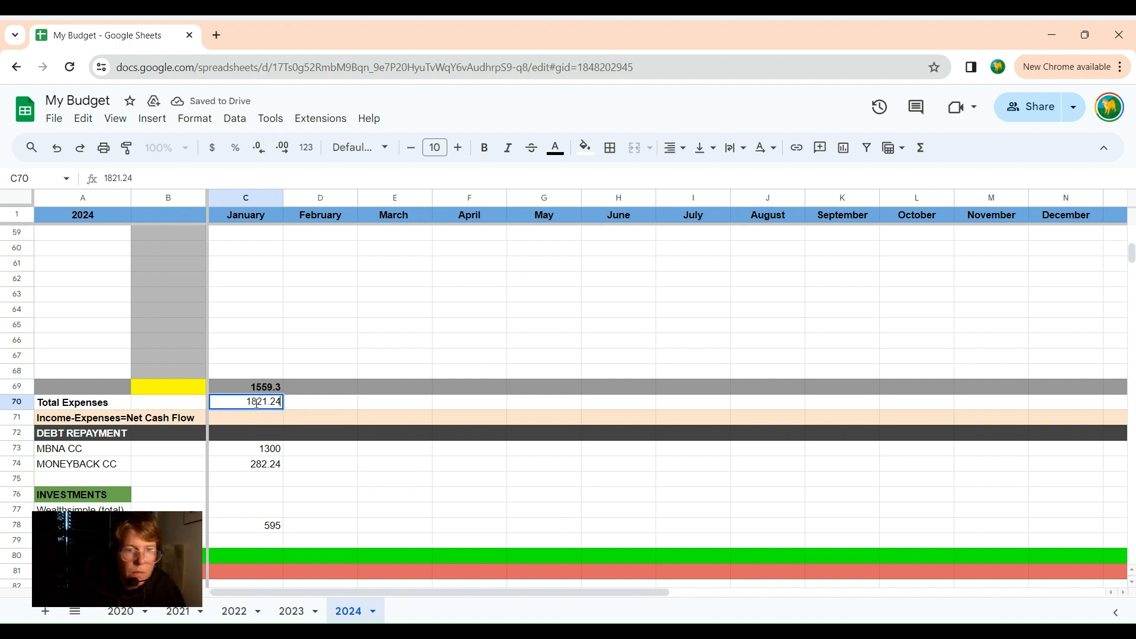
{"action": "left_click_drag", "start_coordinate": [251, 404], "coordinate": [282, 403]}
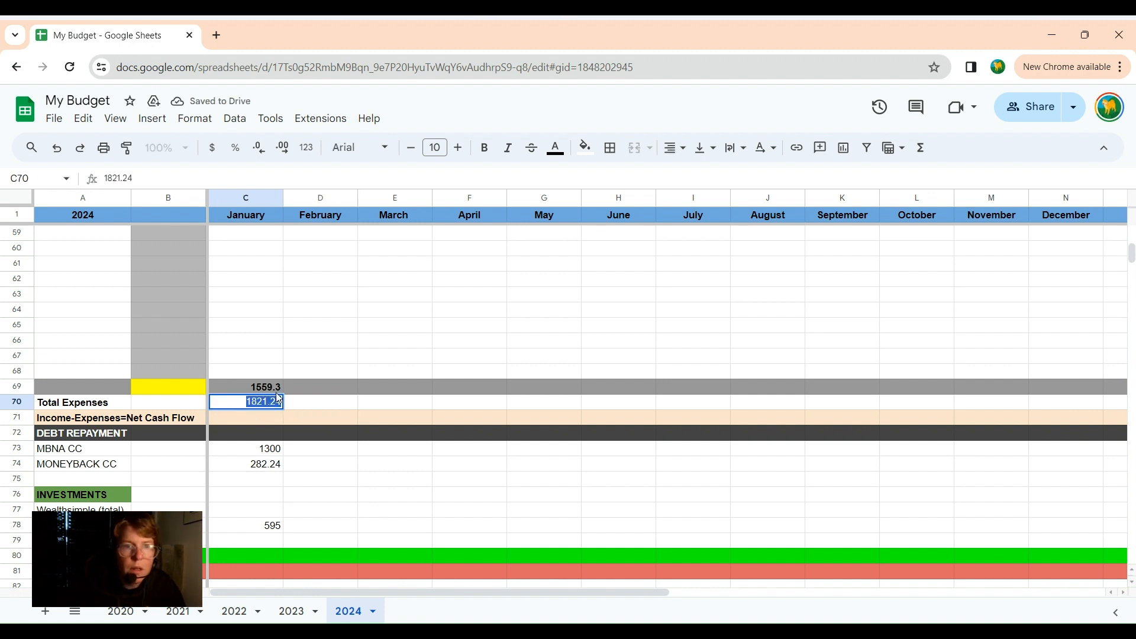
{"action": "left_click", "coordinate": [482, 148]}
{"action": "left_click", "coordinate": [438, 313]}
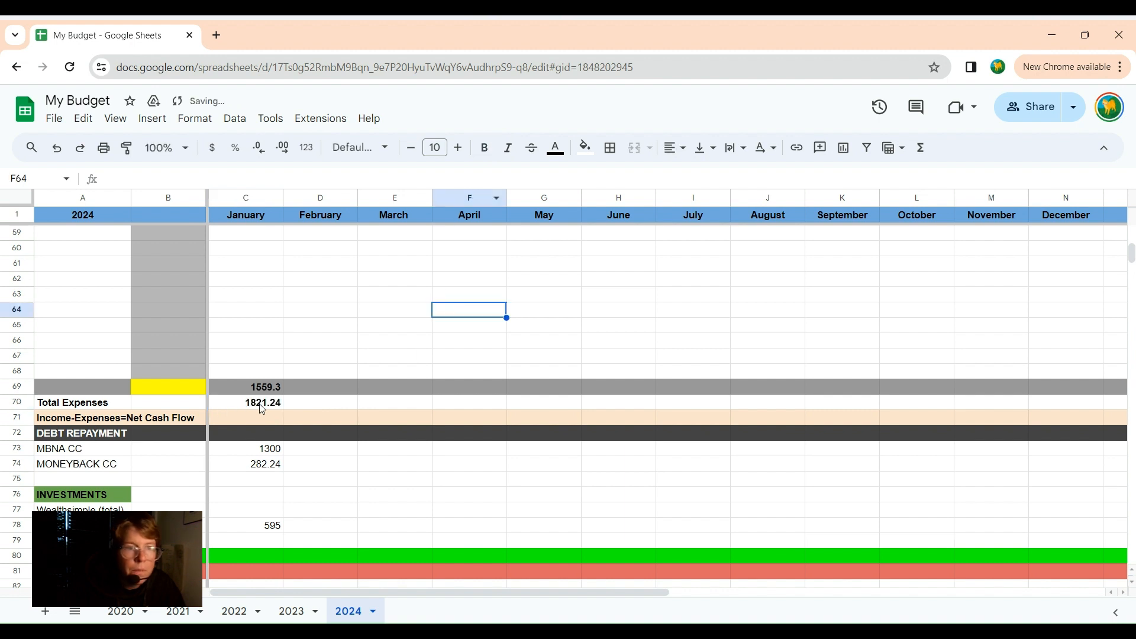
- Enter 2107.52 as January's Income-Expenses=Net Cash Flow amount in C71, based on the income total minus Total Expenses
{"action": "left_click", "coordinate": [233, 415]}
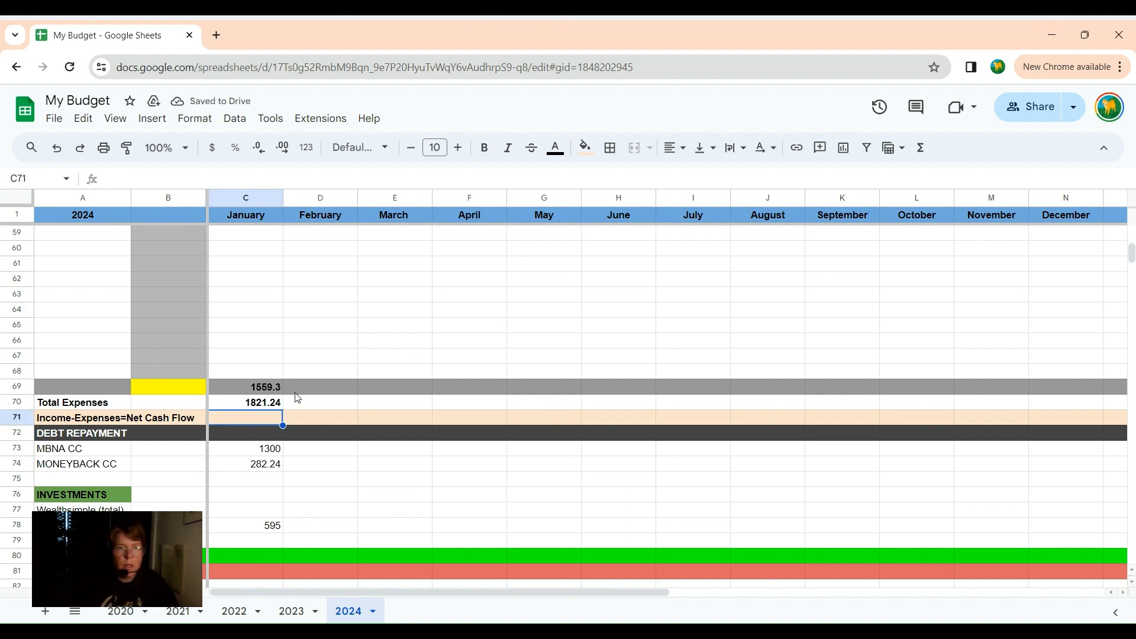
{"action": "scroll", "coordinate": [299, 394], "scroll_direction": "up", "scroll_amount": 12}
{"action": "scroll", "coordinate": [307, 381], "scroll_direction": "up", "scroll_amount": 3}
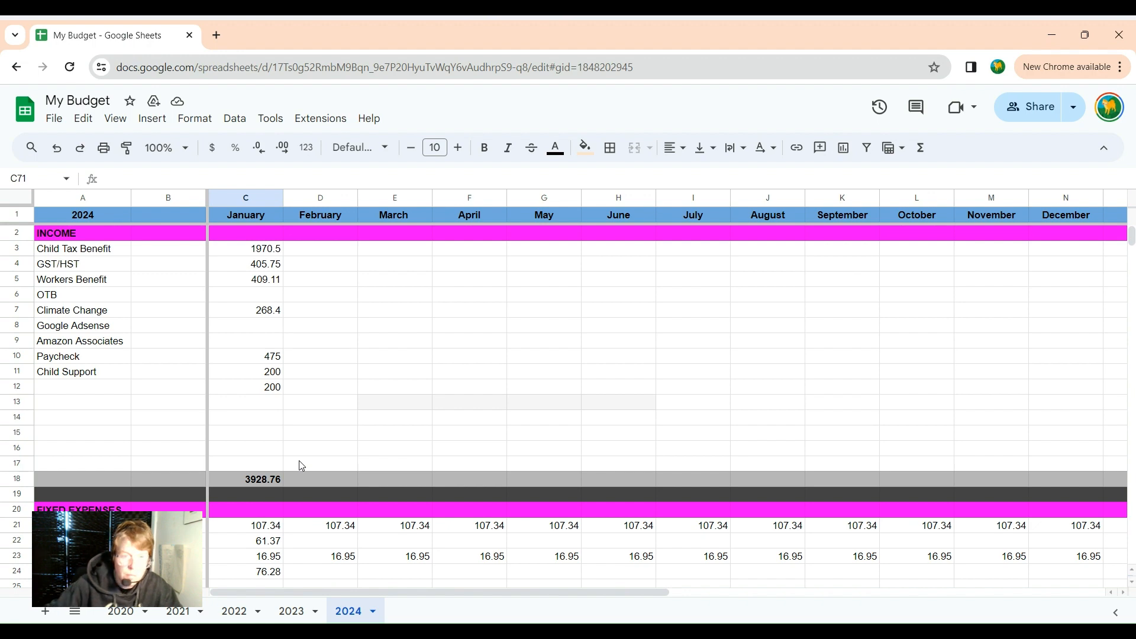
{"action": "scroll", "coordinate": [300, 461], "scroll_direction": "down", "scroll_amount": 5}
{"action": "scroll", "coordinate": [301, 466], "scroll_direction": "down", "scroll_amount": 6}
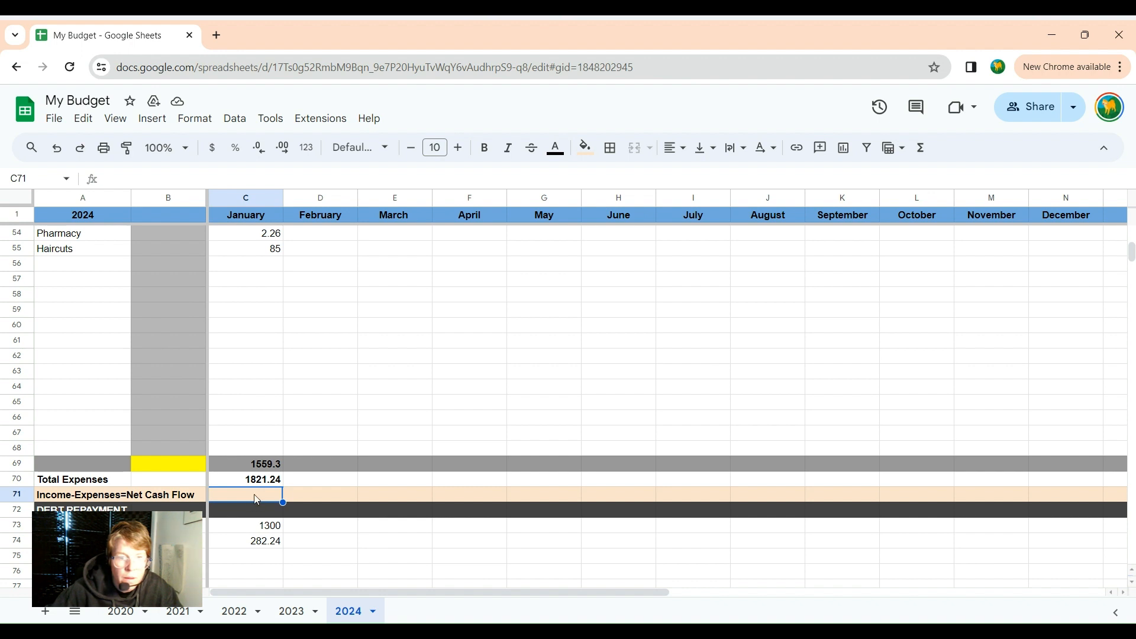
{"action": "key", "text": "Return"}
{"action": "type", "text": "2"}
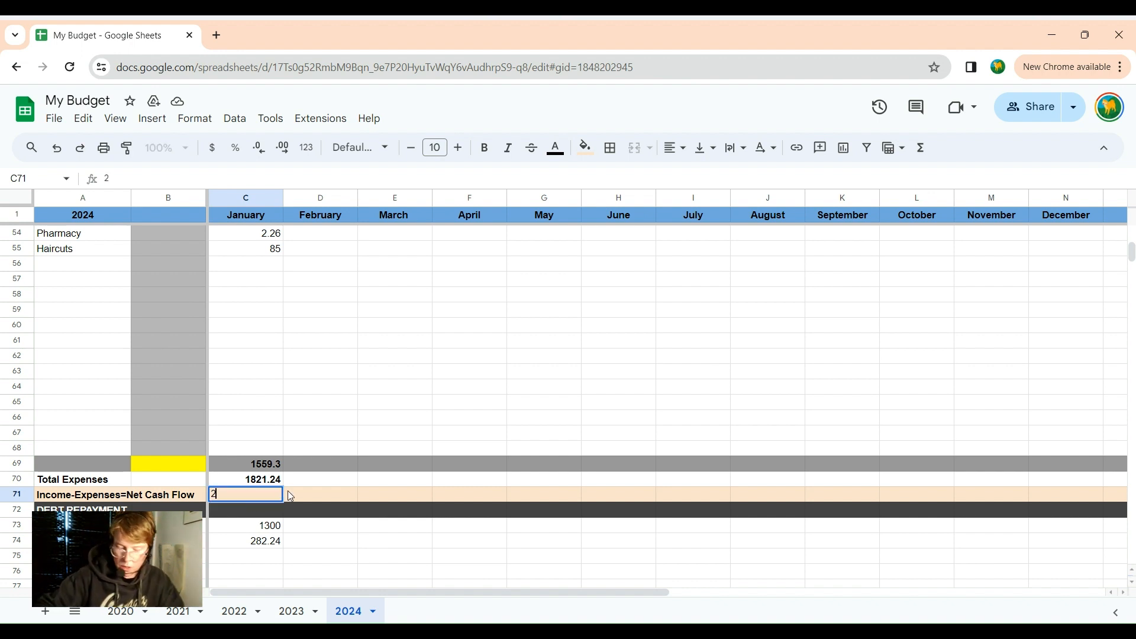
{"action": "type", "text": "107."}
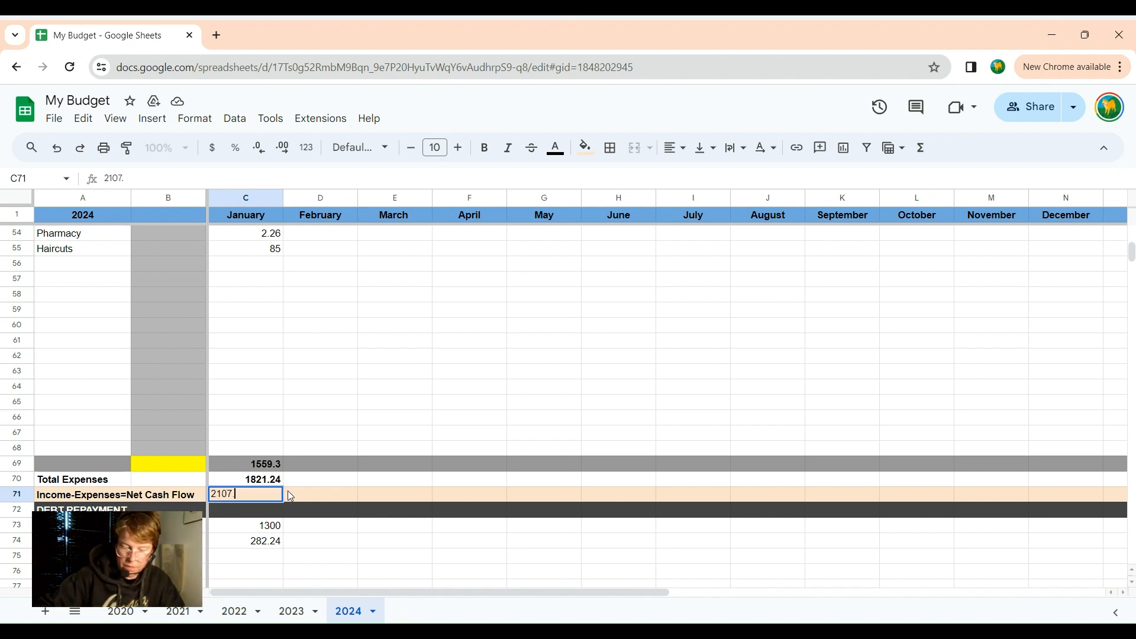
{"action": "type", "text": "52"}
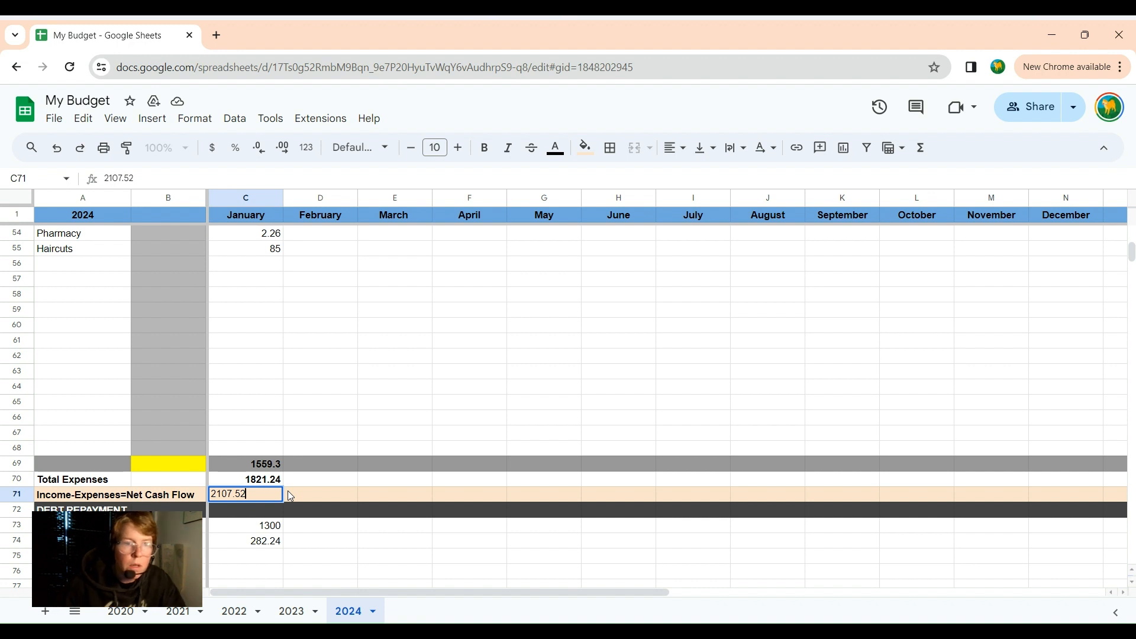
{"action": "left_click", "coordinate": [297, 490]}
- Make January's net cash flow amount in C71 bold
{"action": "left_click", "coordinate": [252, 497]}
{"action": "double_click", "coordinate": [249, 496]}
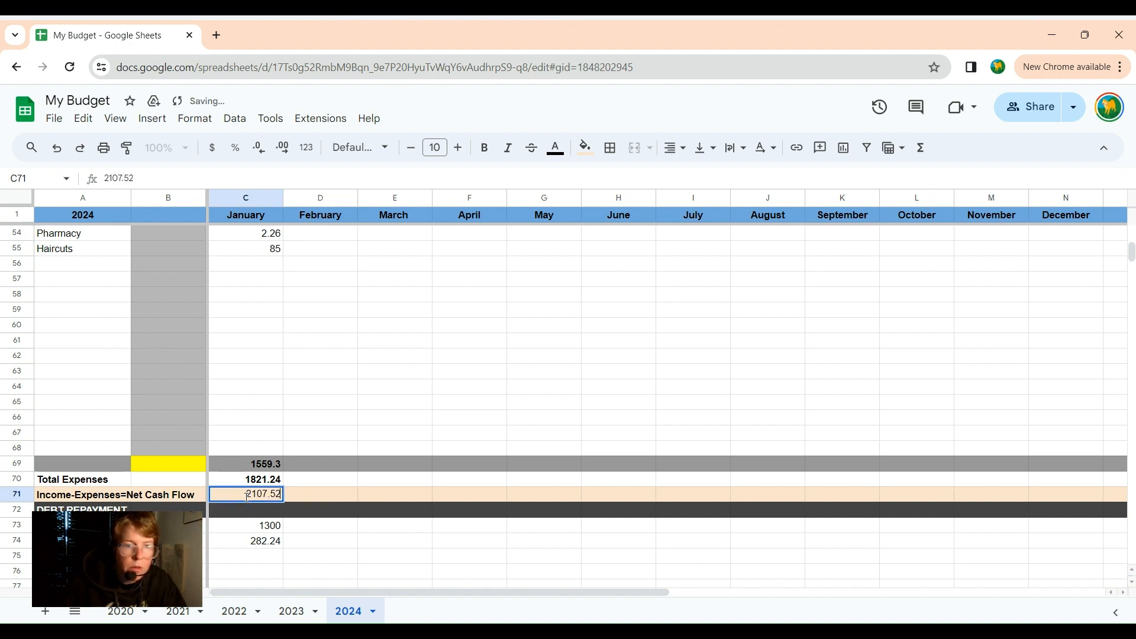
{"action": "left_click_drag", "start_coordinate": [245, 496], "coordinate": [280, 496]}
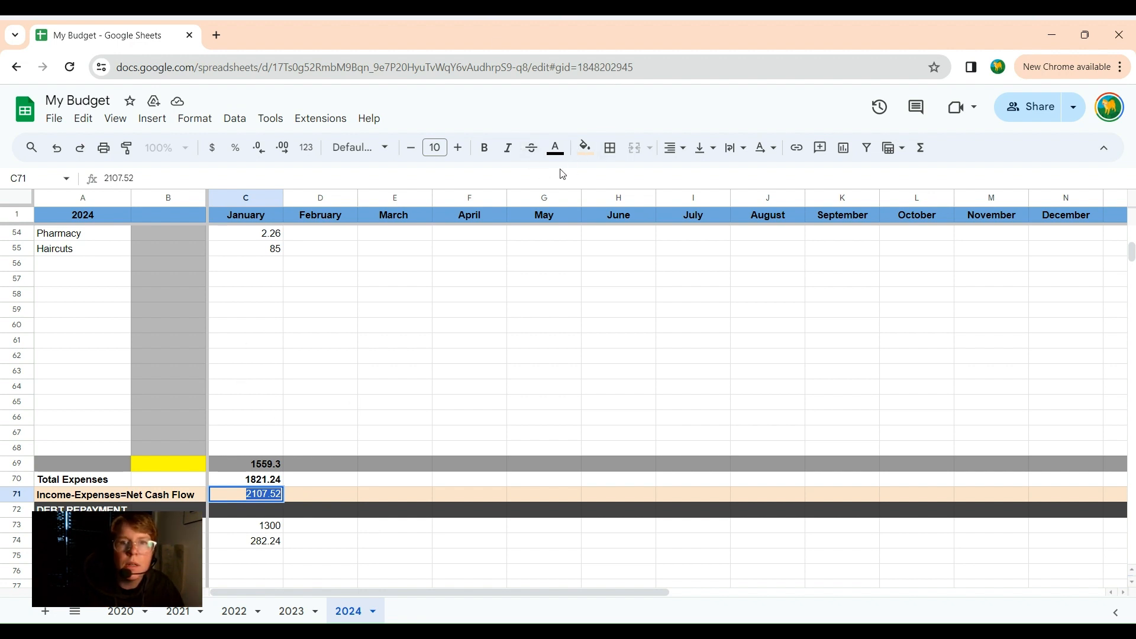
{"action": "left_click", "coordinate": [484, 148]}
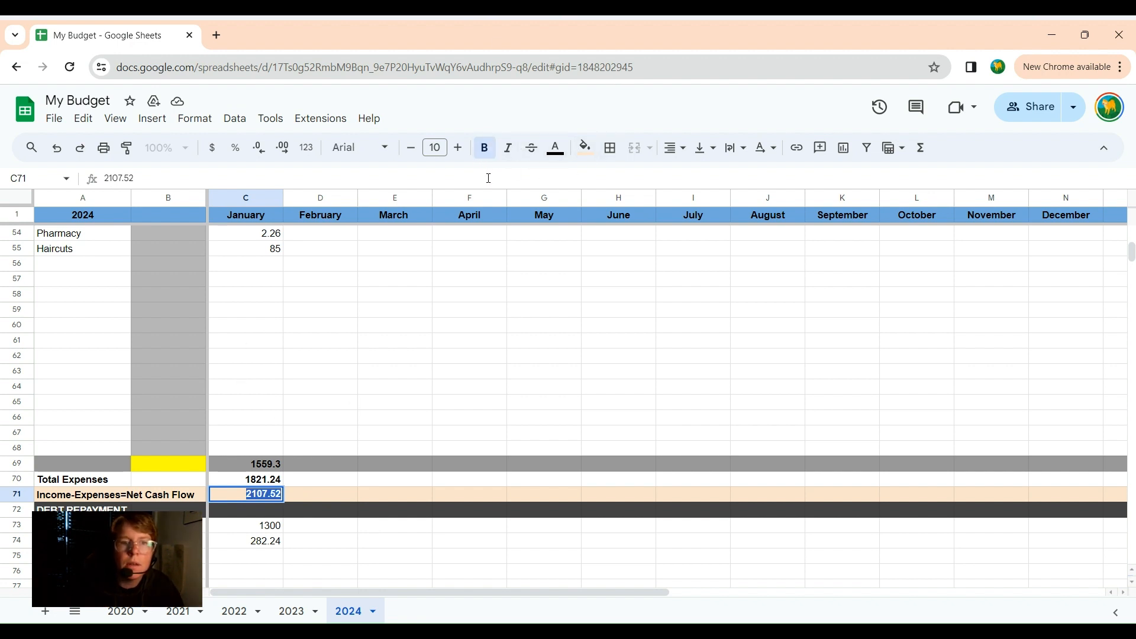
{"action": "left_click", "coordinate": [340, 500]}
- Review the Net Worth section's assets, liabilities and year-end goals, and look back over January's expense and income entries
{"action": "scroll", "coordinate": [320, 548], "scroll_direction": "down", "scroll_amount": 3}
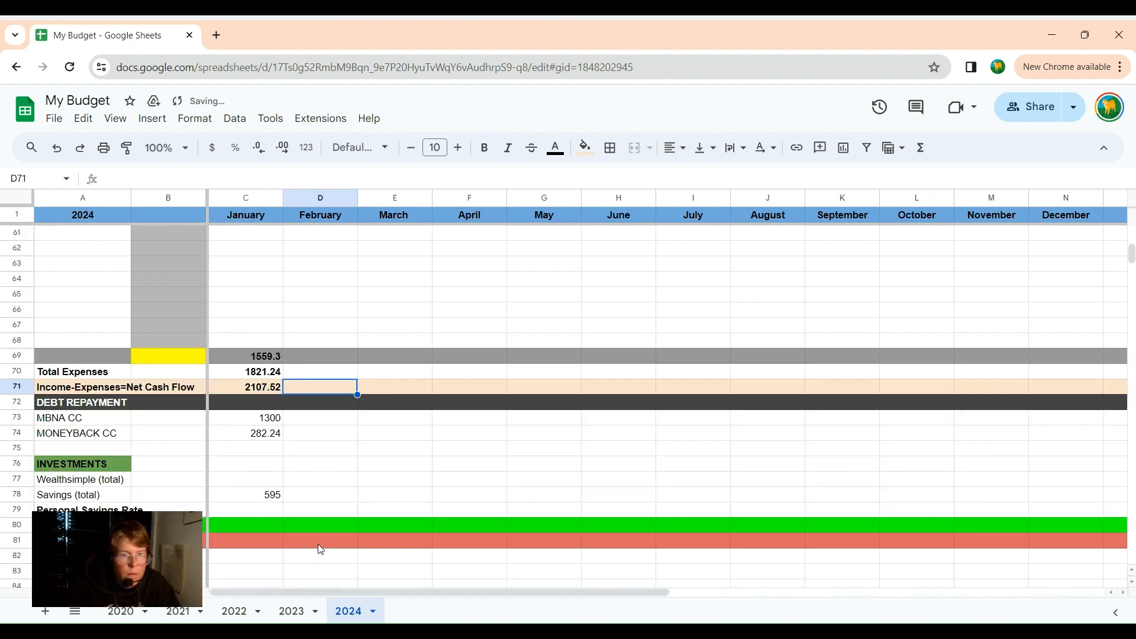
{"action": "scroll", "coordinate": [251, 514], "scroll_direction": "down", "scroll_amount": 3}
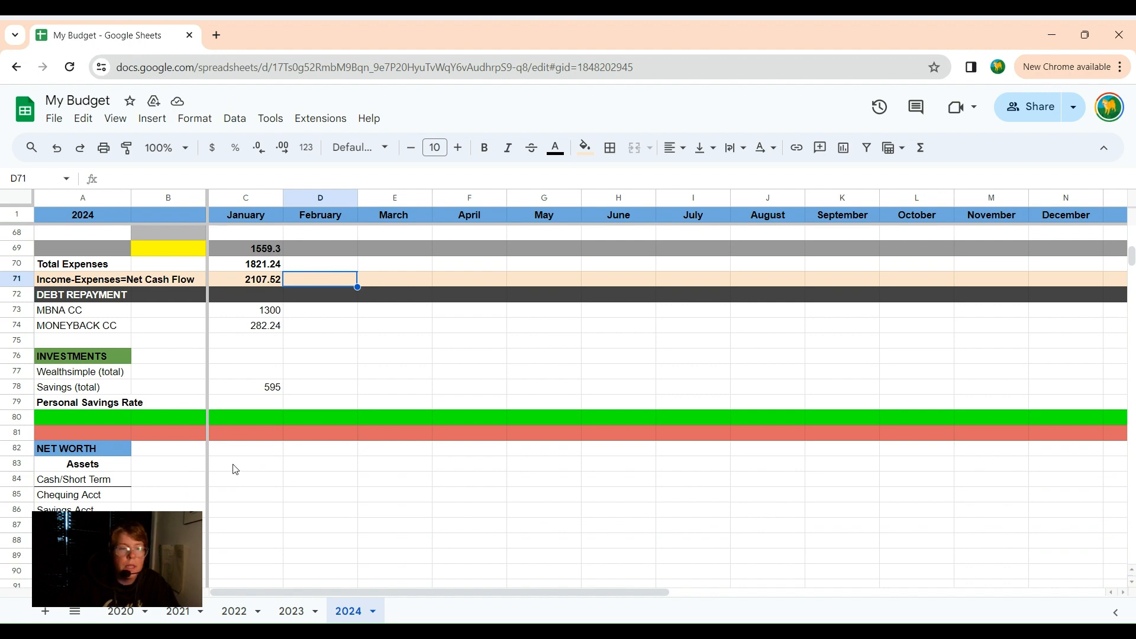
{"action": "scroll", "coordinate": [252, 481], "scroll_direction": "down", "scroll_amount": 3}
{"action": "scroll", "coordinate": [252, 482], "scroll_direction": "down", "scroll_amount": 3}
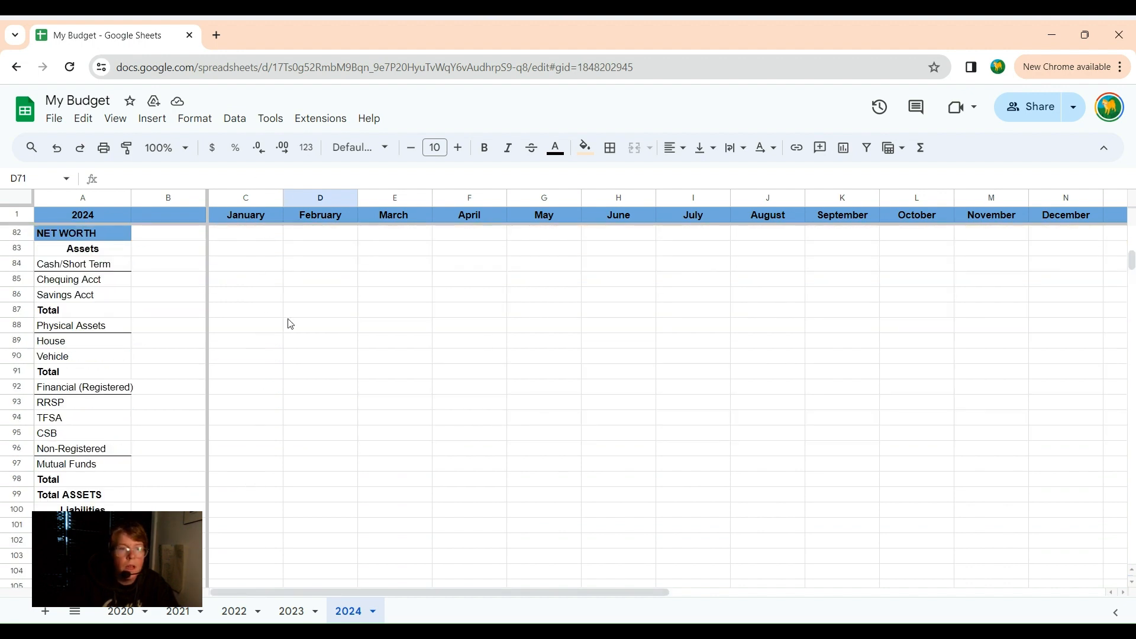
{"action": "left_click", "coordinate": [96, 281]}
{"action": "left_click", "coordinate": [91, 298]}
{"action": "left_click", "coordinate": [96, 284]}
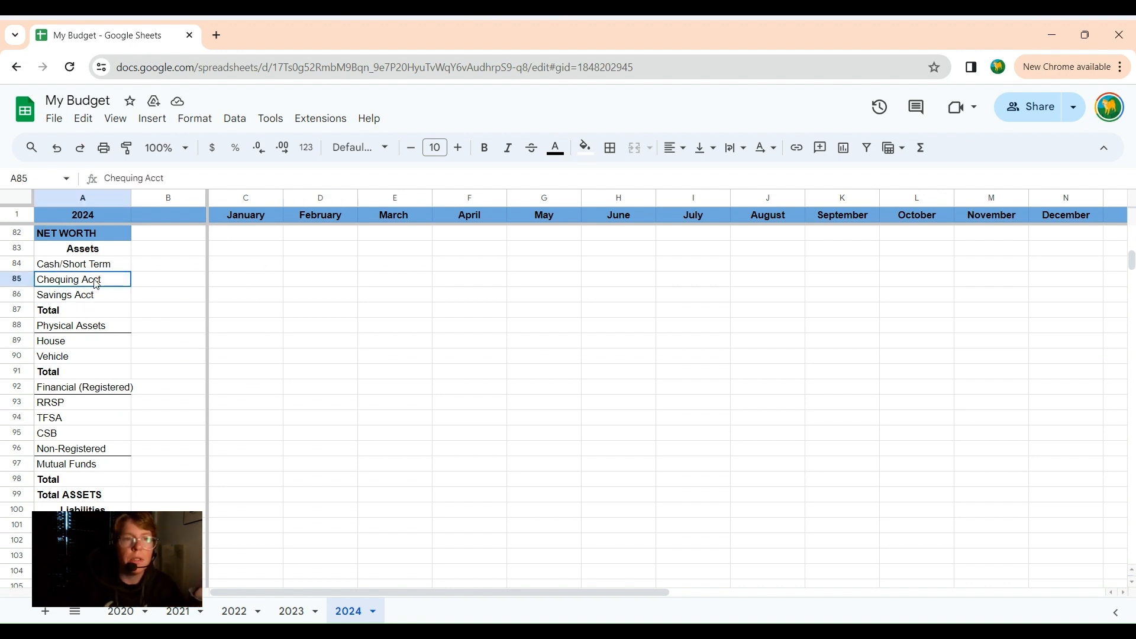
{"action": "left_click", "coordinate": [91, 298]}
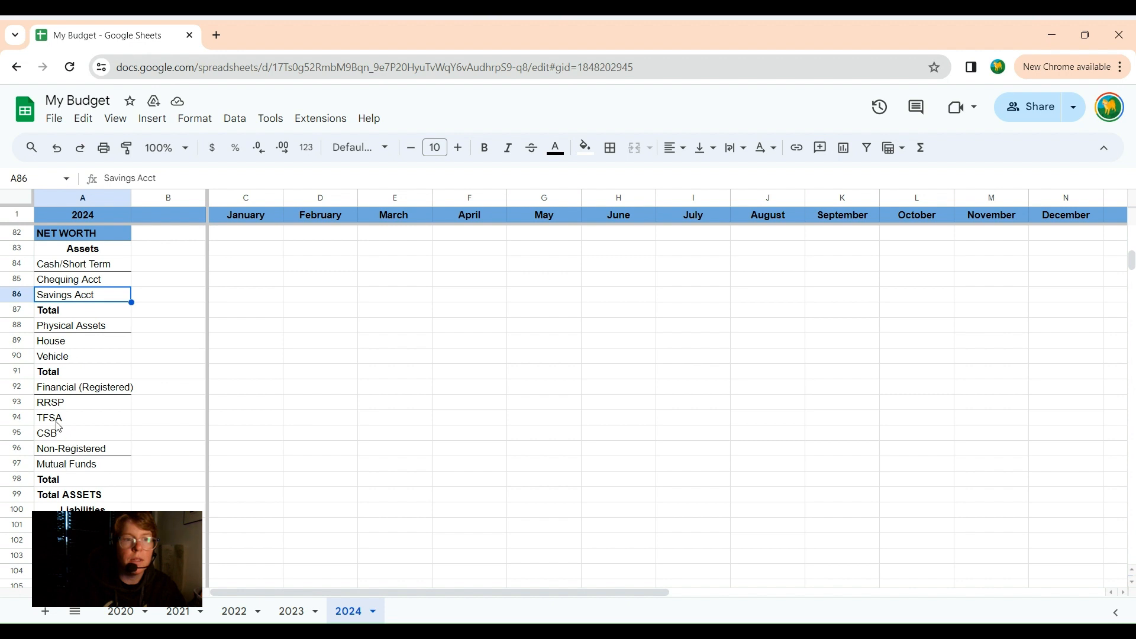
{"action": "left_click", "coordinate": [56, 421]}
{"action": "left_click", "coordinate": [49, 438]}
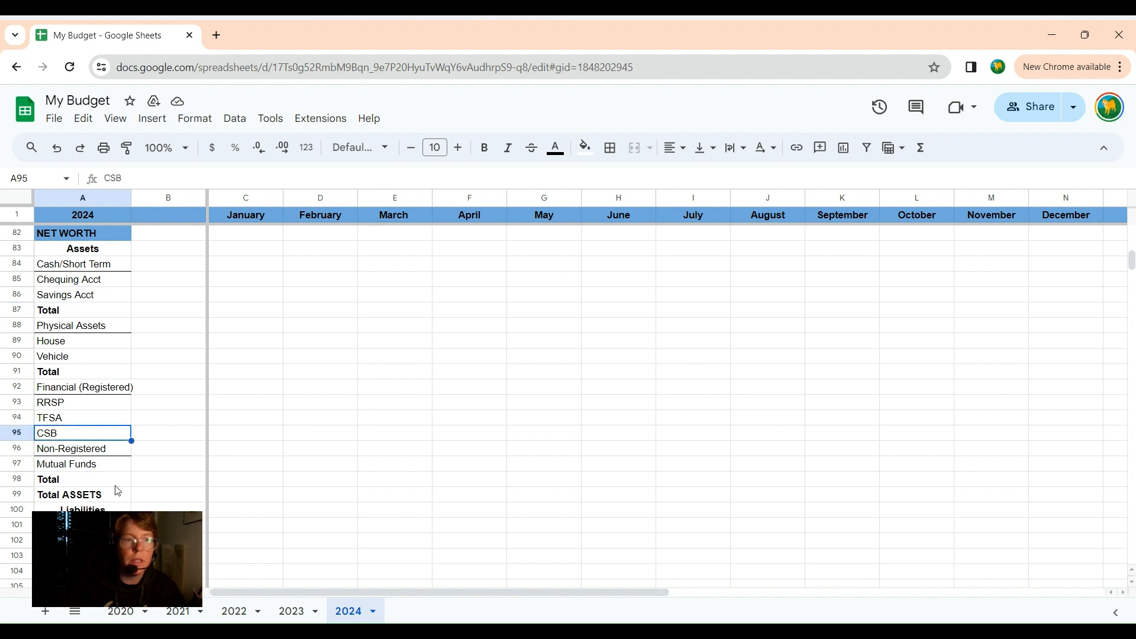
{"action": "scroll", "coordinate": [164, 466], "scroll_direction": "down", "scroll_amount": 3}
{"action": "scroll", "coordinate": [198, 468], "scroll_direction": "down", "scroll_amount": 1}
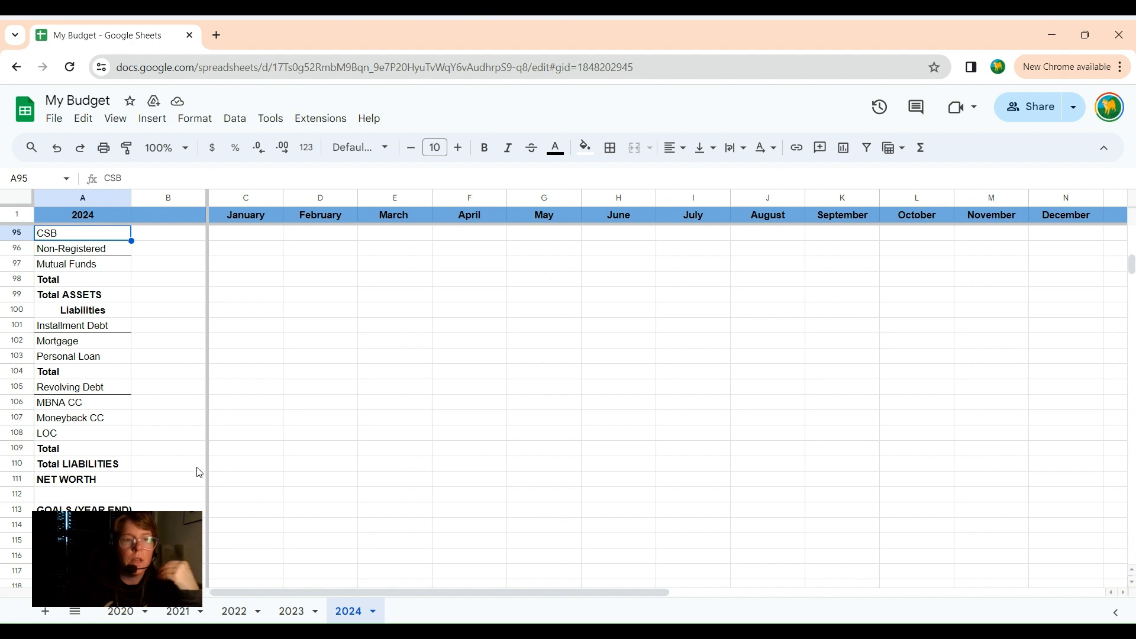
{"action": "scroll", "coordinate": [199, 472], "scroll_direction": "down", "scroll_amount": 1}
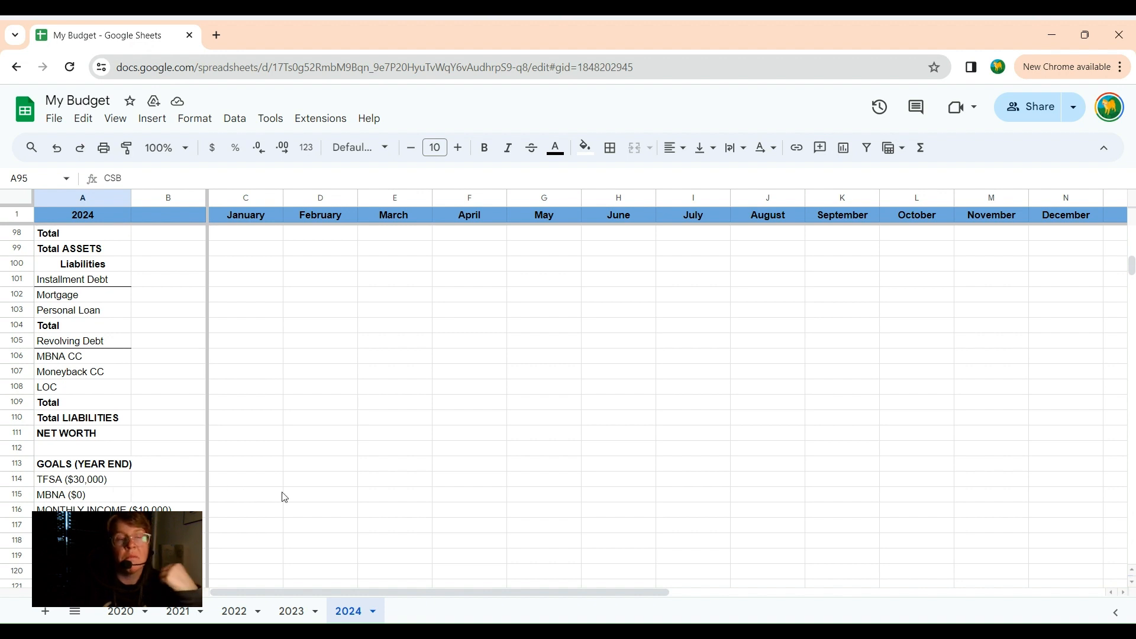
{"action": "scroll", "coordinate": [290, 494], "scroll_direction": "up", "scroll_amount": 3}
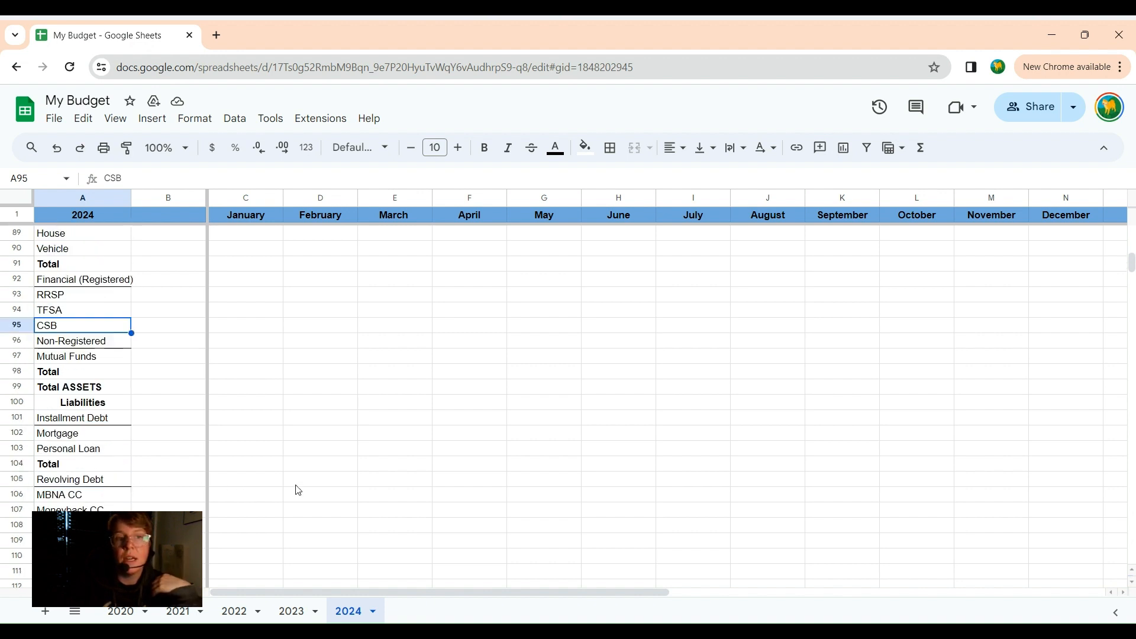
{"action": "scroll", "coordinate": [297, 490], "scroll_direction": "up", "scroll_amount": 2}
{"action": "scroll", "coordinate": [278, 462], "scroll_direction": "up", "scroll_amount": 1}
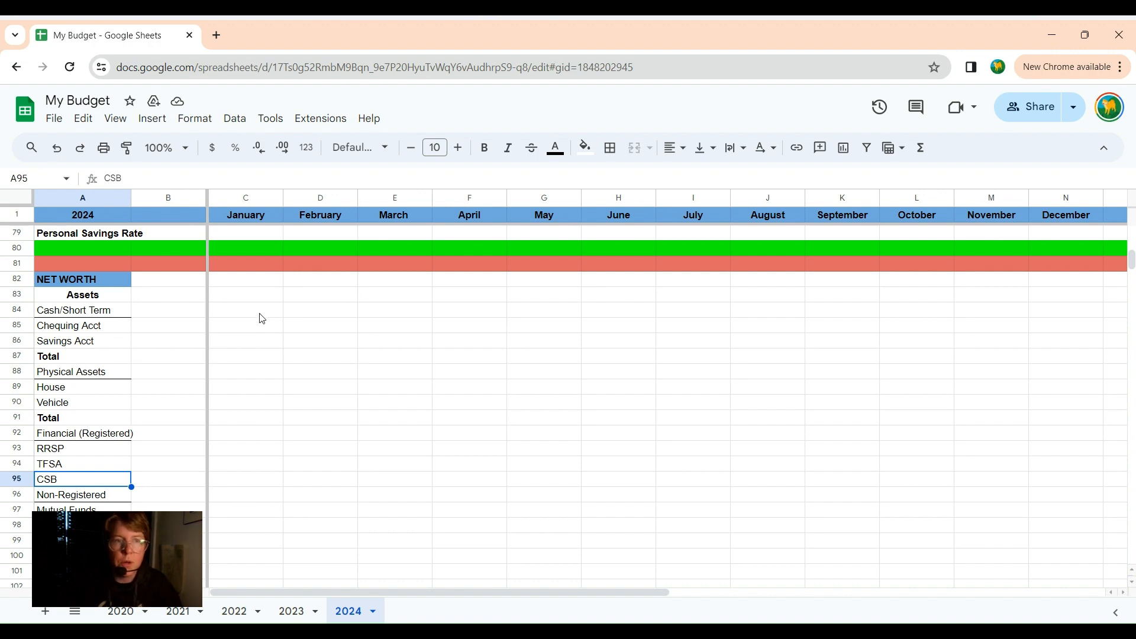
{"action": "scroll", "coordinate": [262, 319], "scroll_direction": "up", "scroll_amount": 12}
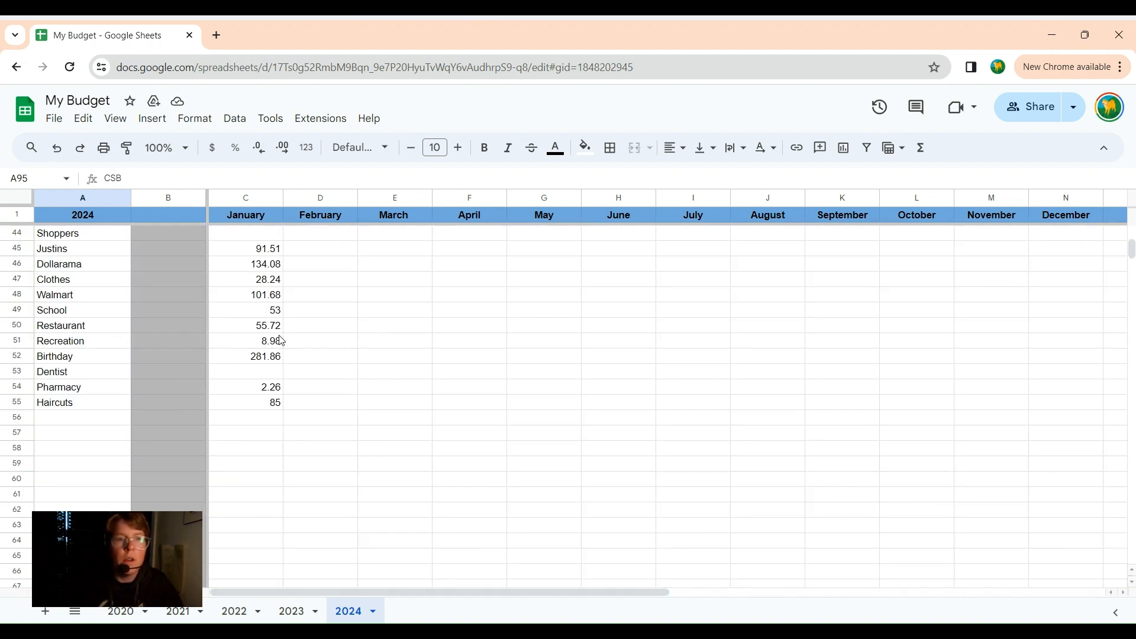
{"action": "scroll", "coordinate": [281, 341], "scroll_direction": "up", "scroll_amount": 8}
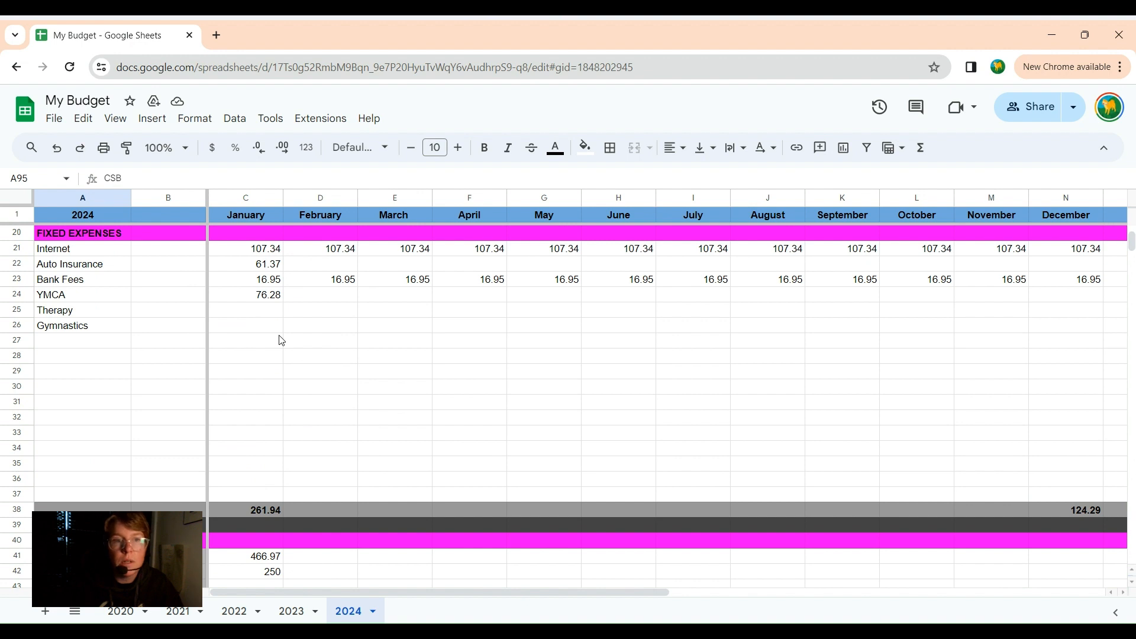
{"action": "scroll", "coordinate": [281, 340], "scroll_direction": "up", "scroll_amount": 6}
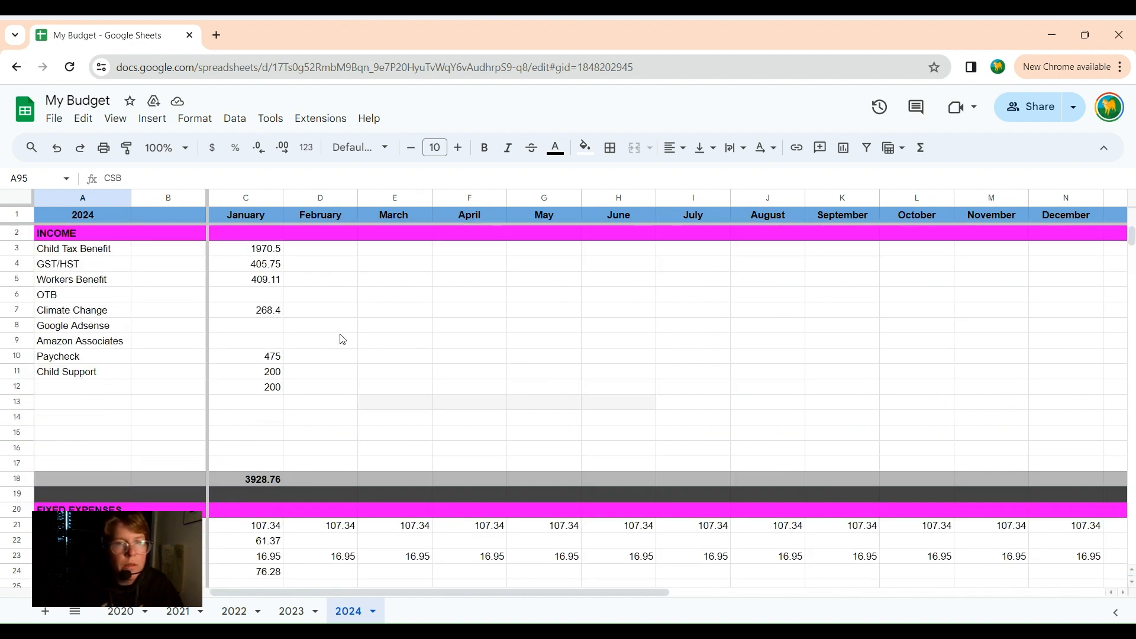